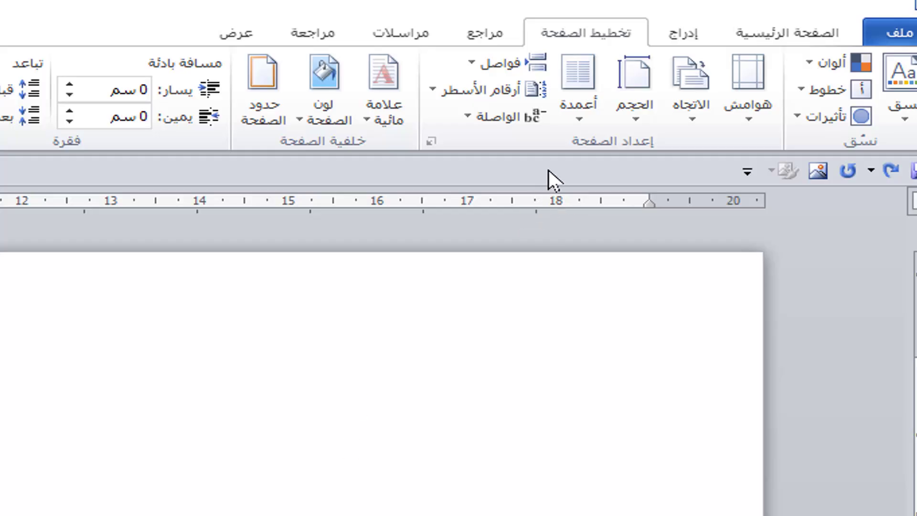
Step: Insert the sunset field picture wallpaperbetter.com_1680x1050(6) from the خلفيات folder into the blank page
click(677, 27)
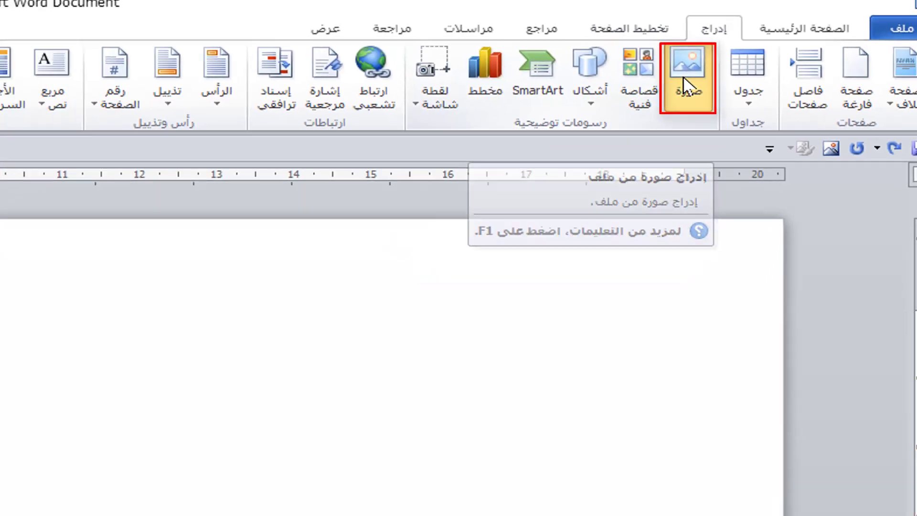
click(650, 90)
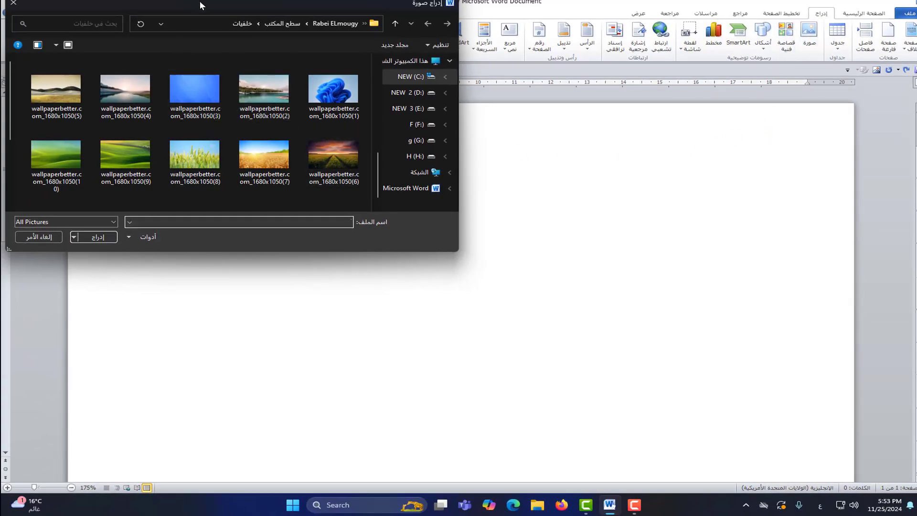
drag(199, 2, 404, 18)
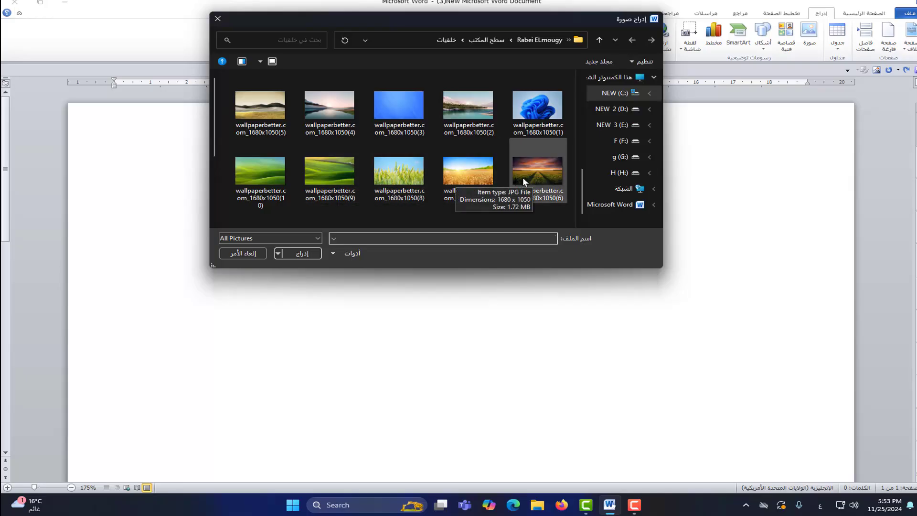
double_click(535, 171)
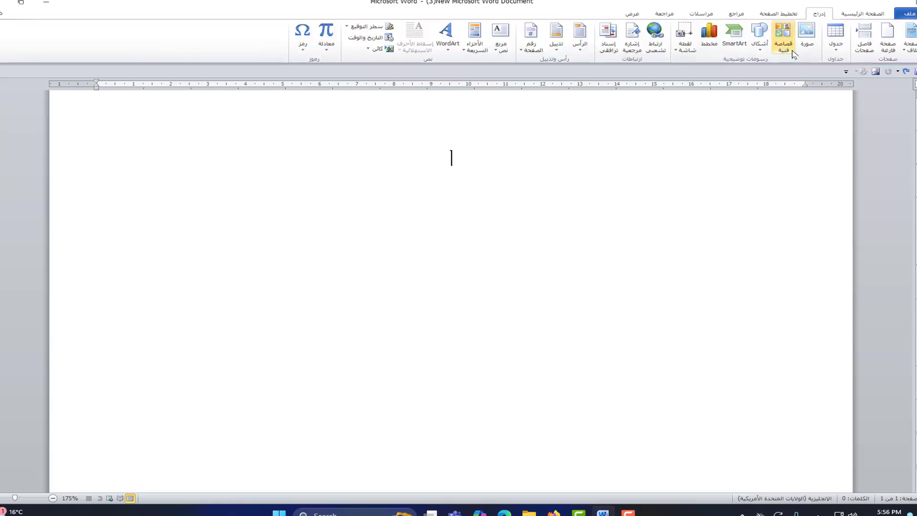
Step: Insert the picture wallpaperbetter.com_1680x1050(6) from the خلفيات folder again into the empty document
click(803, 43)
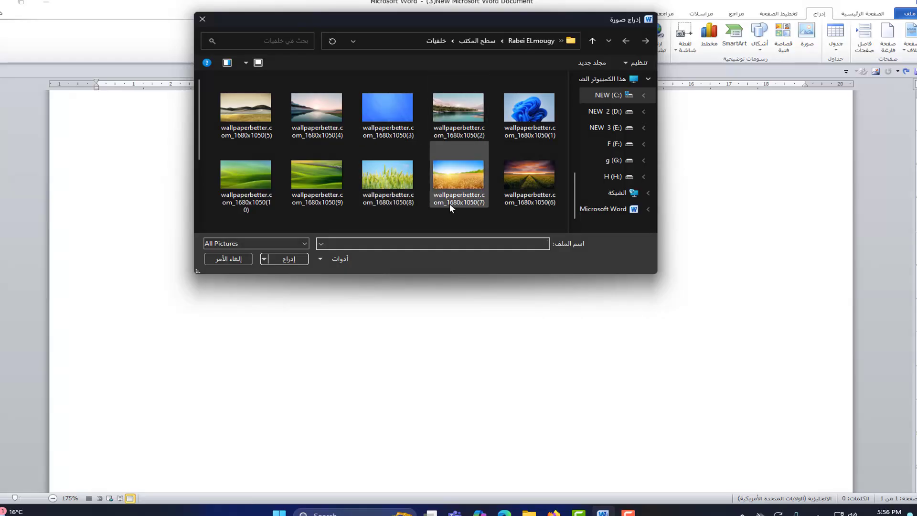
click(529, 183)
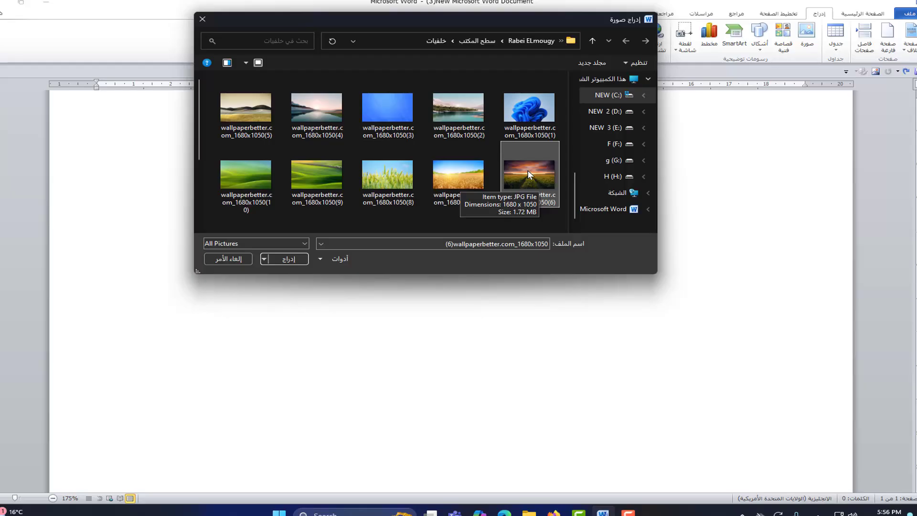
double_click(528, 172)
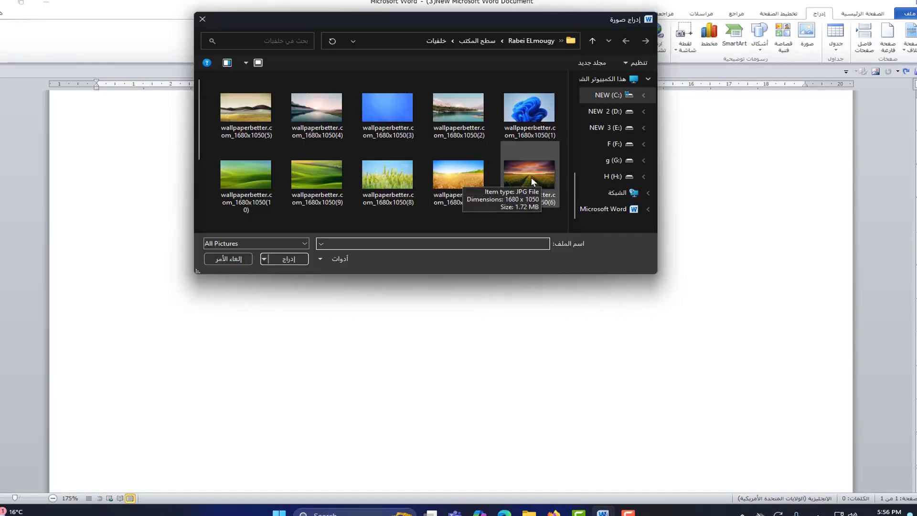
click(531, 177)
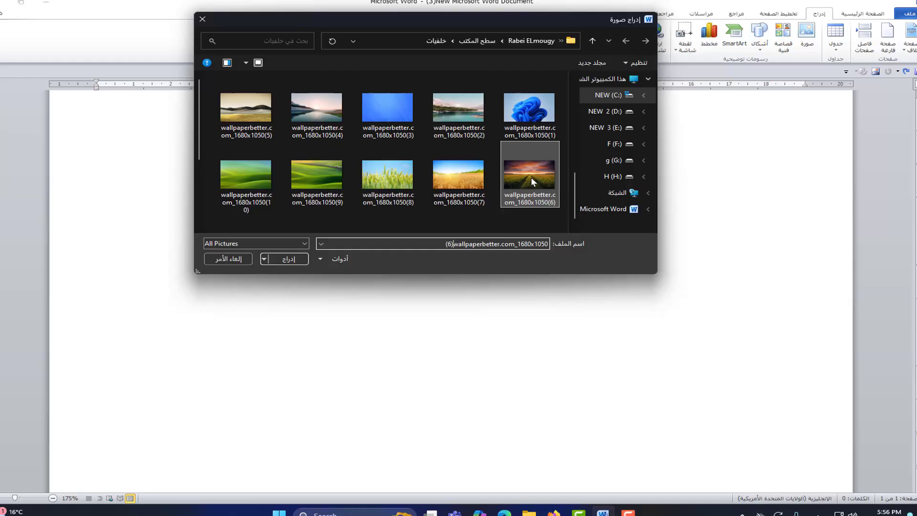
click(287, 261)
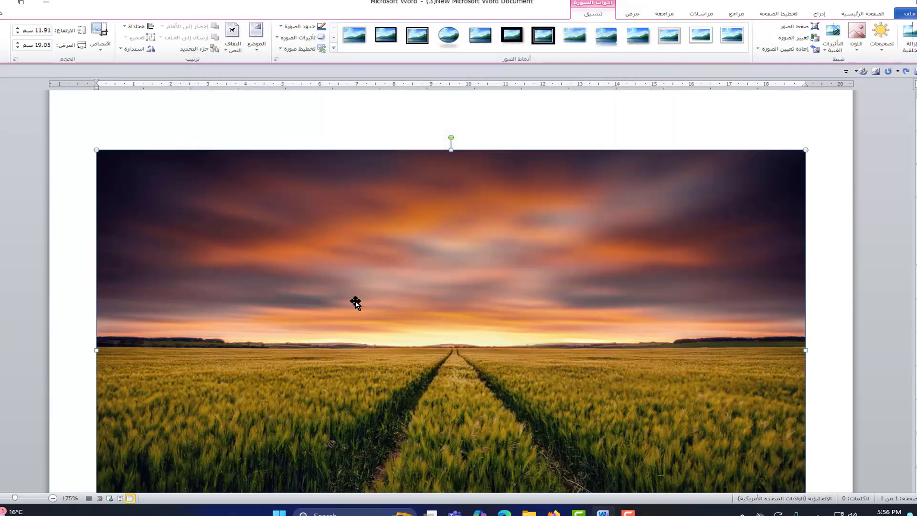
Step: Rotate the picture freely 90 degrees clockwise and turn it back to its upright orientation
scroll(500, 272, down, 4)
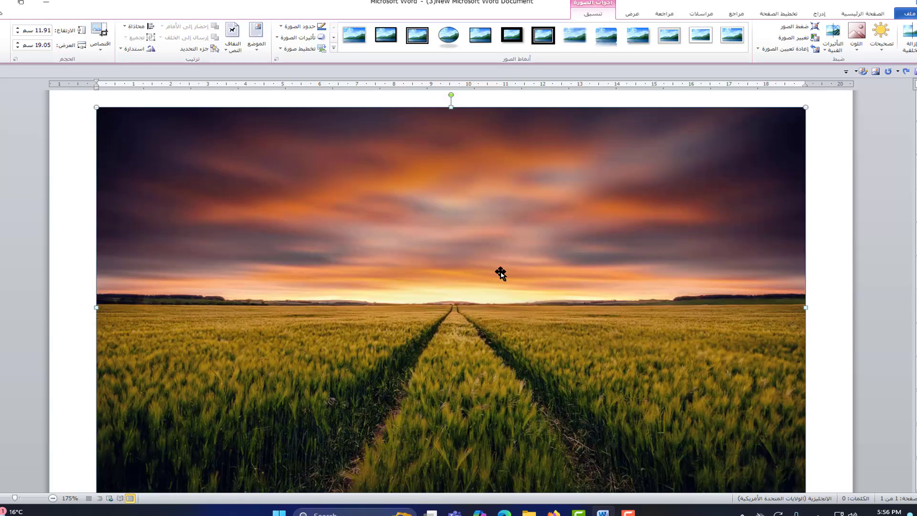
scroll(500, 273, up, 5)
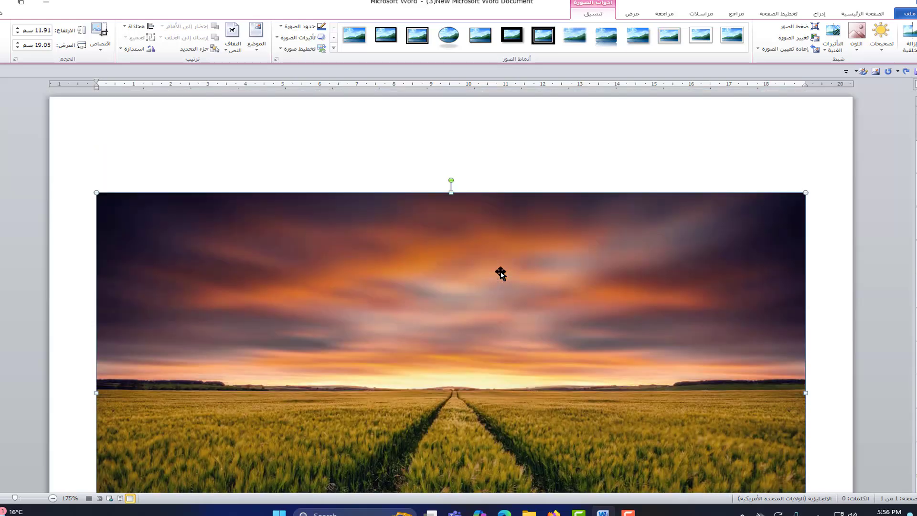
scroll(500, 273, down, 5)
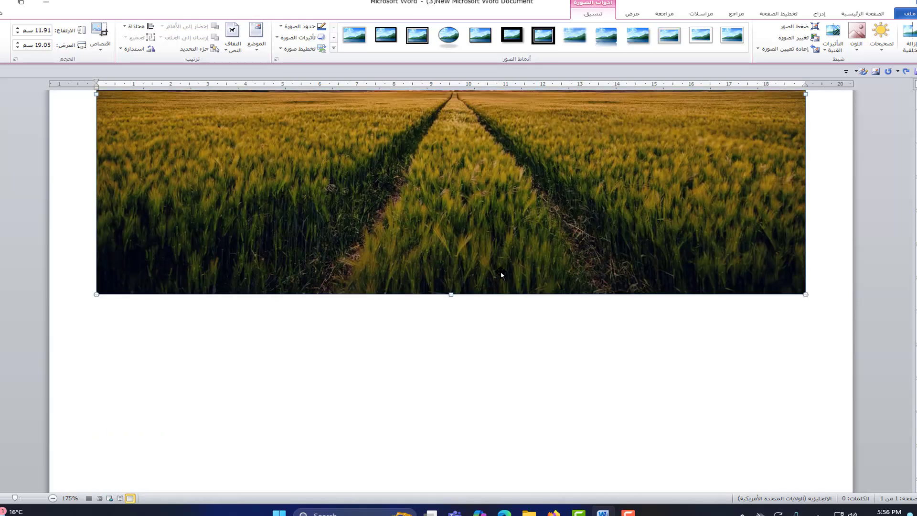
scroll(520, 273, up, 5)
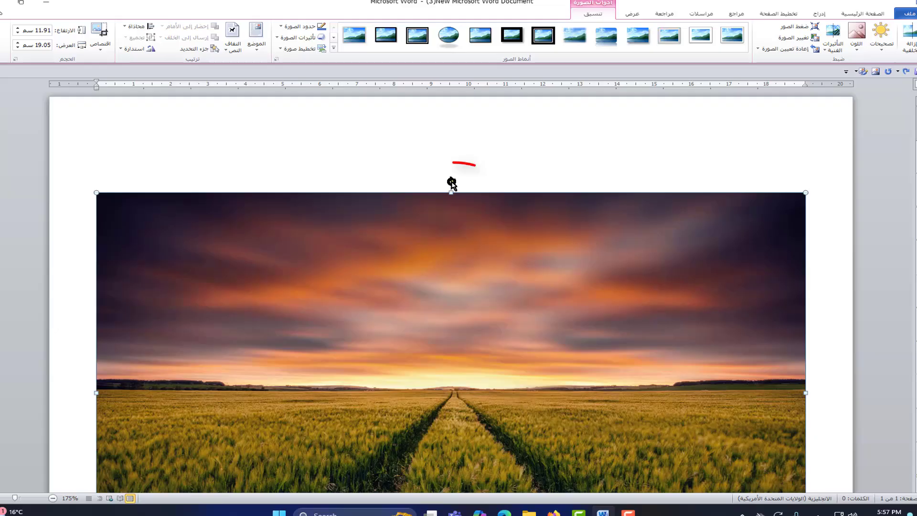
mouse_move(472, 173)
mouse_down()
mouse_move(640, 201)
mouse_move(716, 248)
mouse_move(747, 436)
mouse_move(722, 392)
mouse_up()
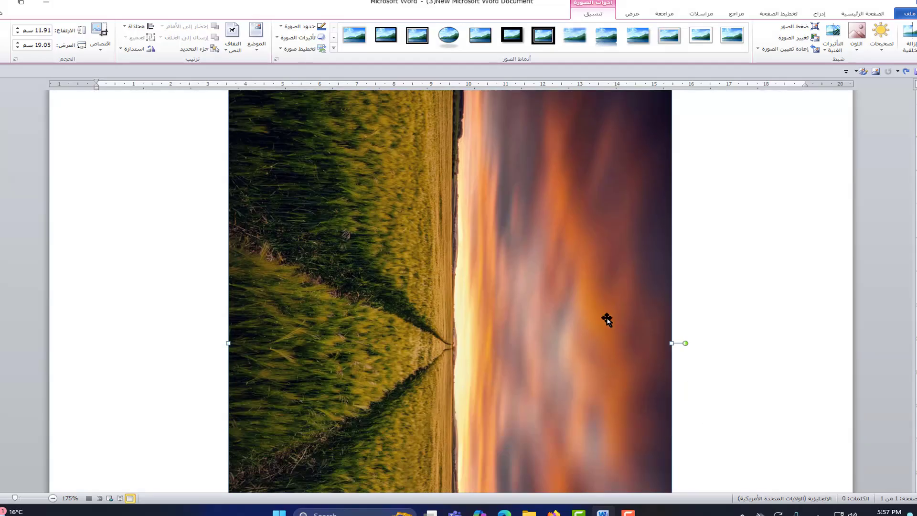
scroll(606, 318, down, 3)
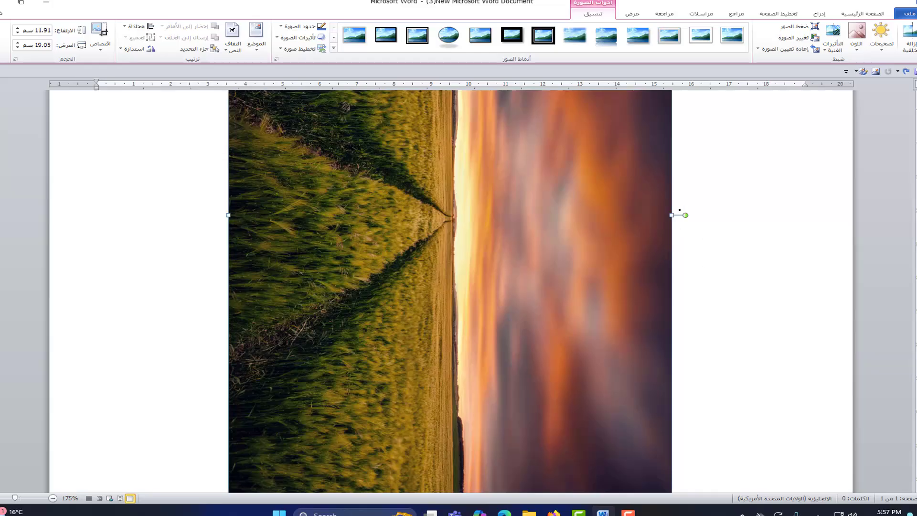
drag(683, 215, 406, 344)
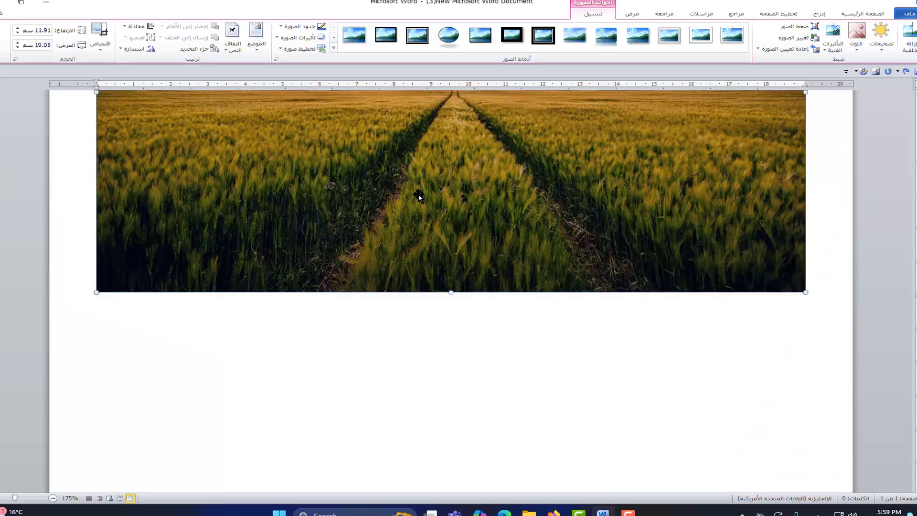
Step: Shrink the picture proportionally to about 6.62 × 10.58 cm, and enlarge it proportionally to about 10.23 × 16.38 cm
scroll(812, 143, up, 4)
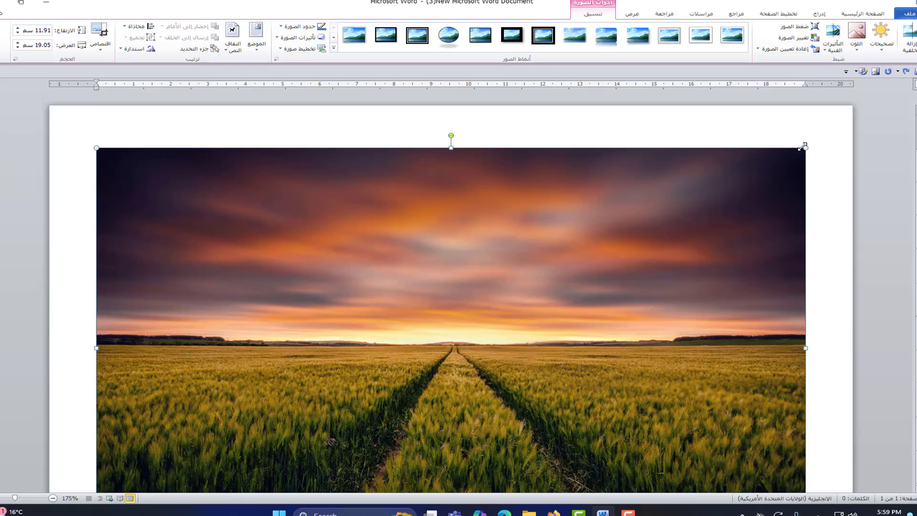
drag(802, 147, 490, 366)
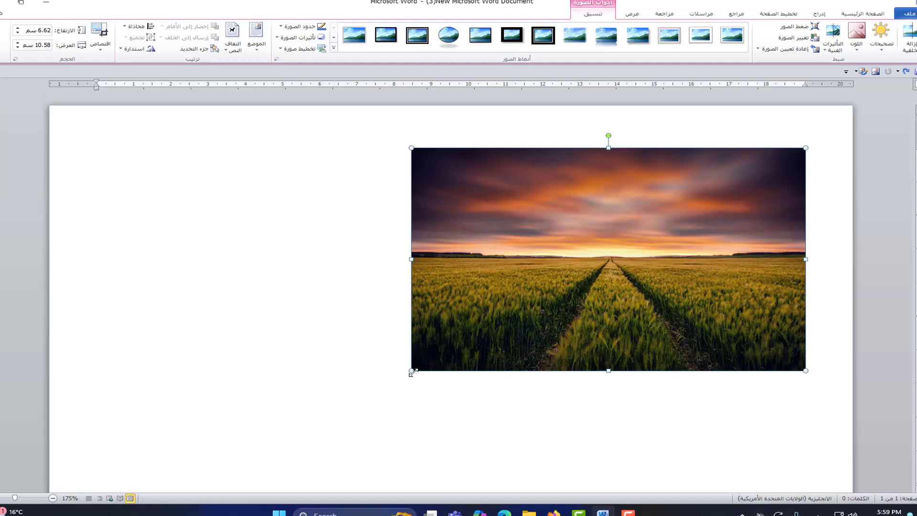
drag(388, 386, 315, 424)
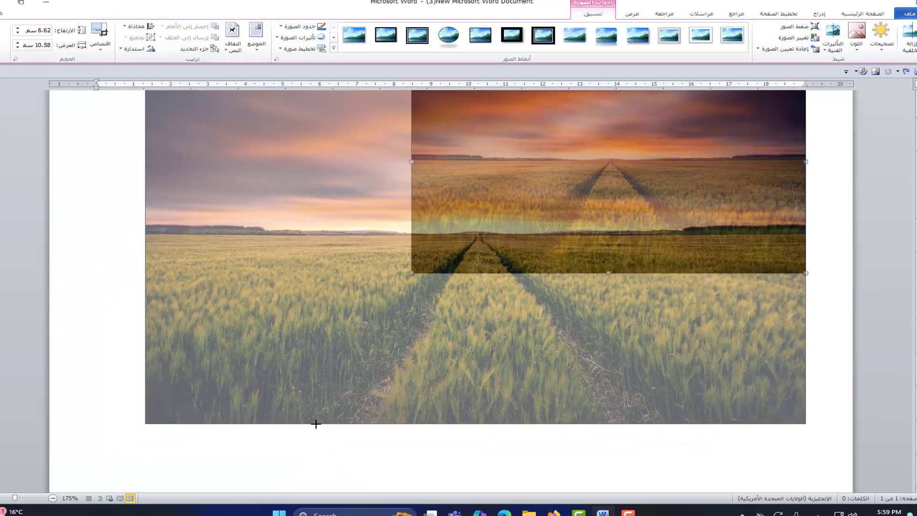
drag(315, 424, 336, 397)
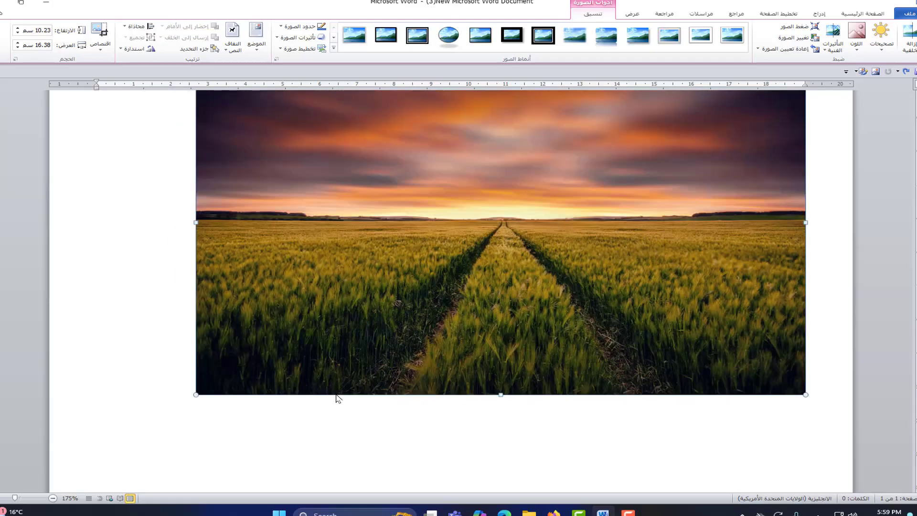
Step: Stretch only the picture's height to about 14.48 cm, and reduce it to about 8.71 cm
scroll(334, 382, up, 3)
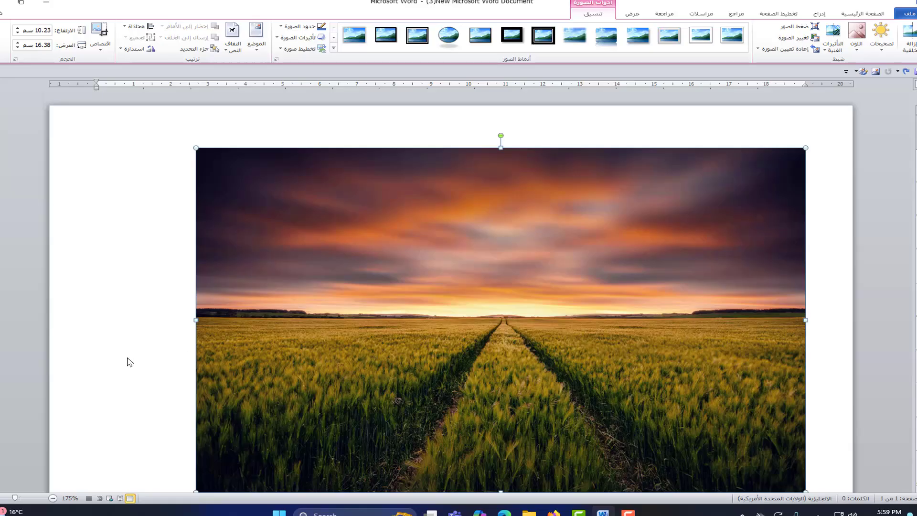
scroll(401, 247, down, 5)
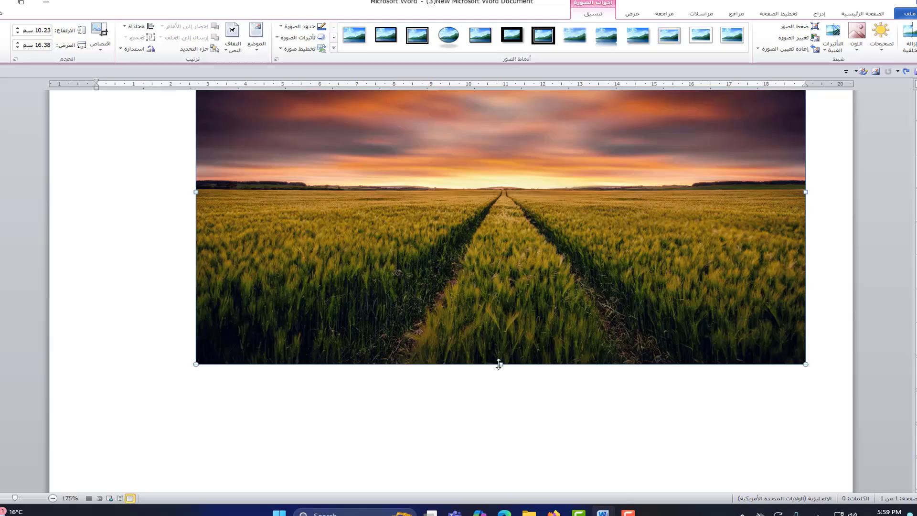
drag(498, 364, 530, 499)
scroll(468, 389, down, 3)
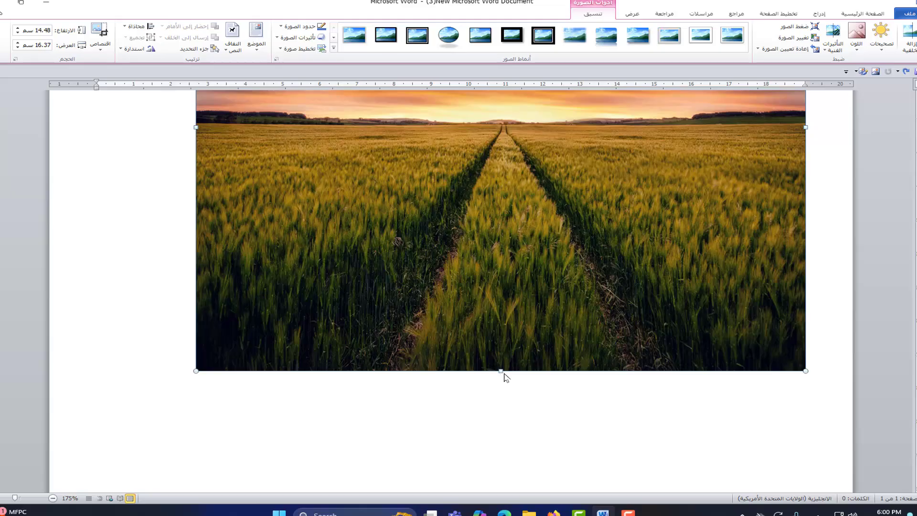
drag(500, 373, 500, 177)
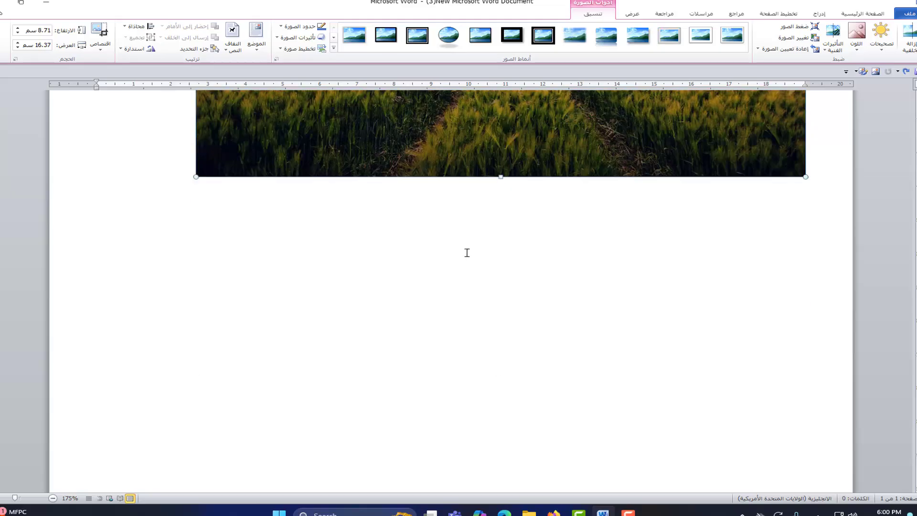
Step: Stretch only the picture's width to about 19.32 cm, keeping its height
scroll(461, 262, up, 1)
scroll(392, 267, up, 2)
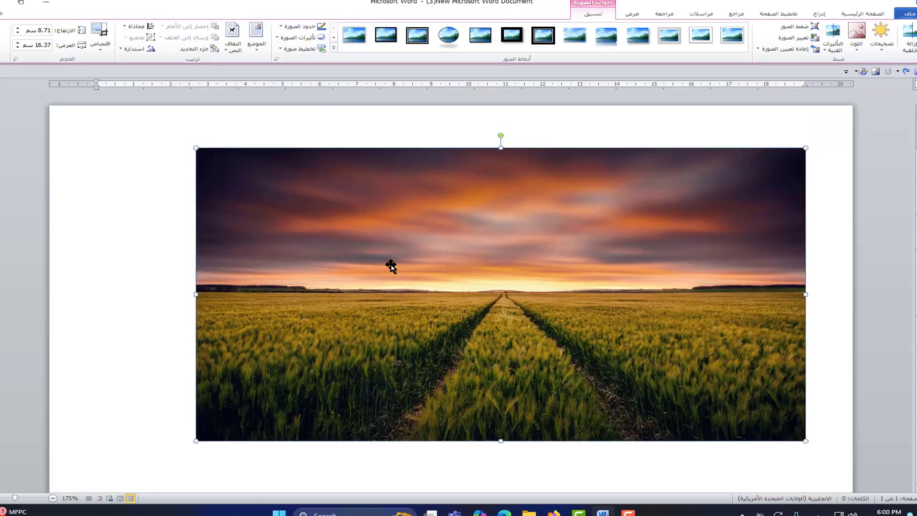
drag(196, 295, 87, 327)
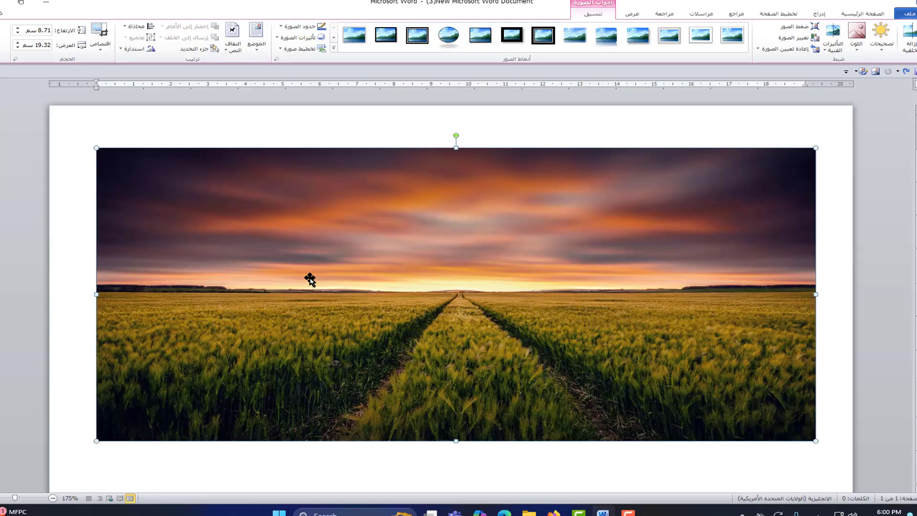
Step: Try moving the inline picture down the page, and move it back up to the first line
scroll(309, 279, down, 3)
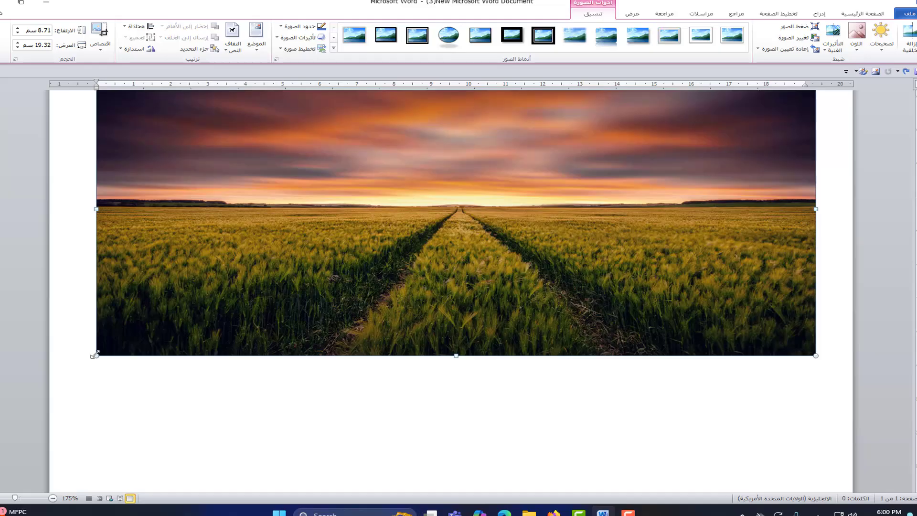
scroll(334, 260, up, 2)
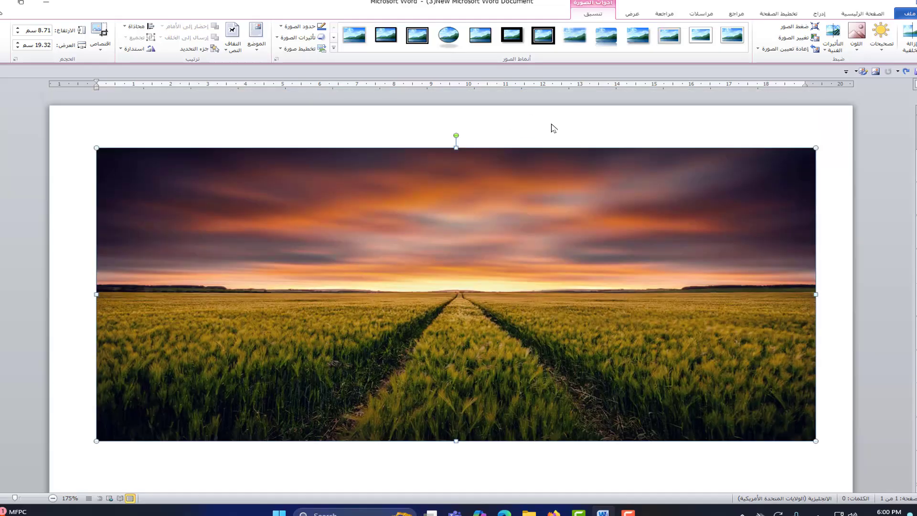
drag(505, 250, 530, 465)
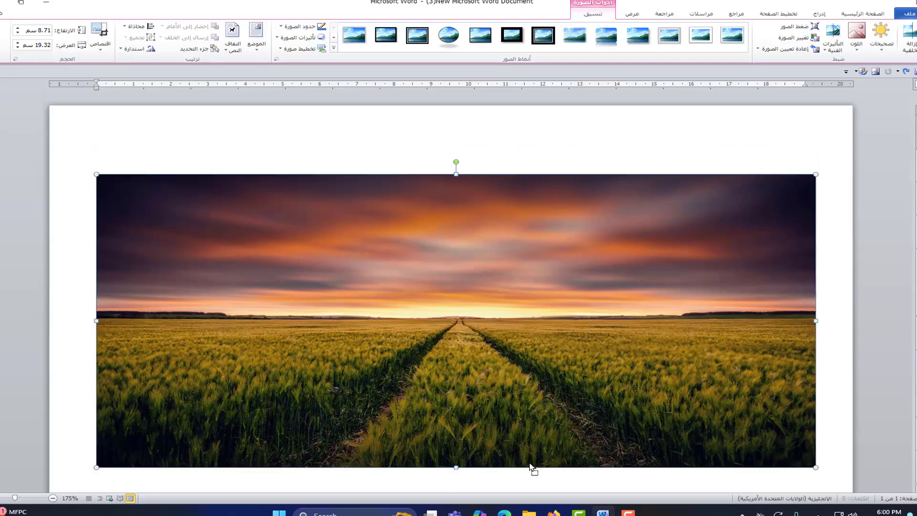
scroll(477, 372, down, 3)
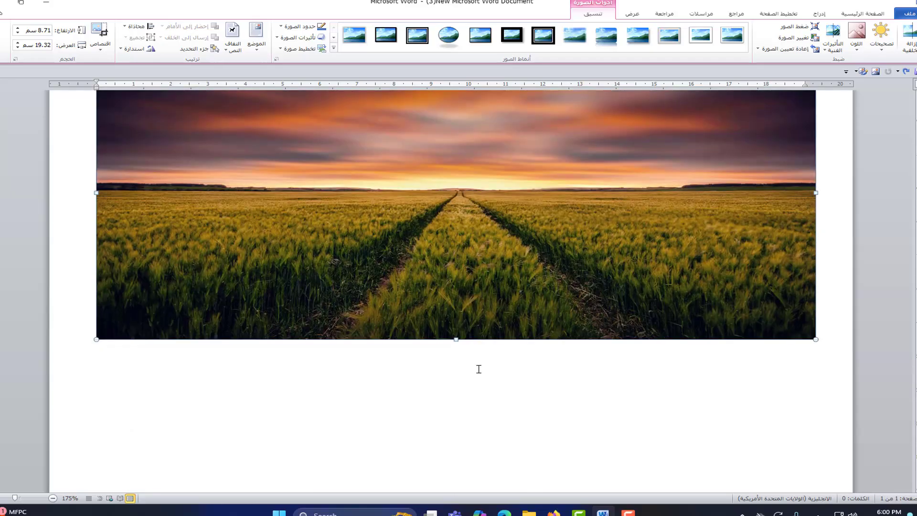
scroll(479, 369, up, 3)
drag(477, 274, 464, 222)
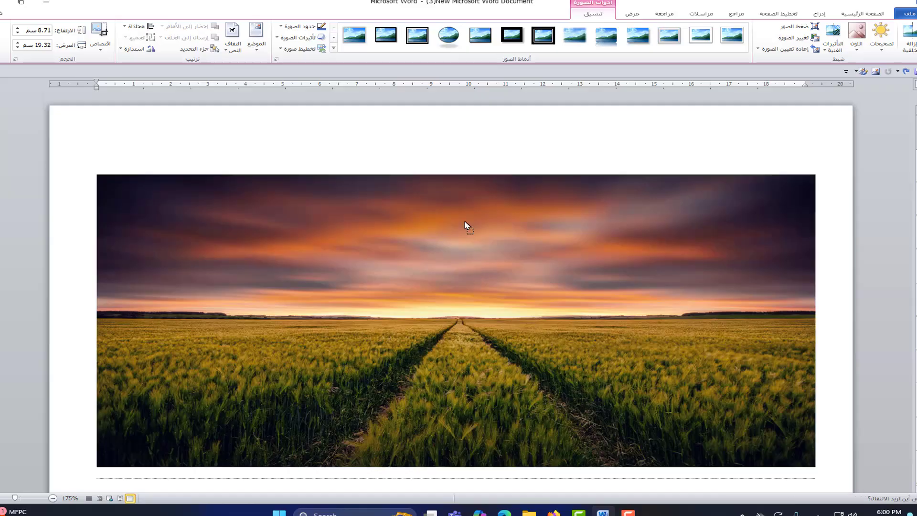
drag(457, 187, 469, 138)
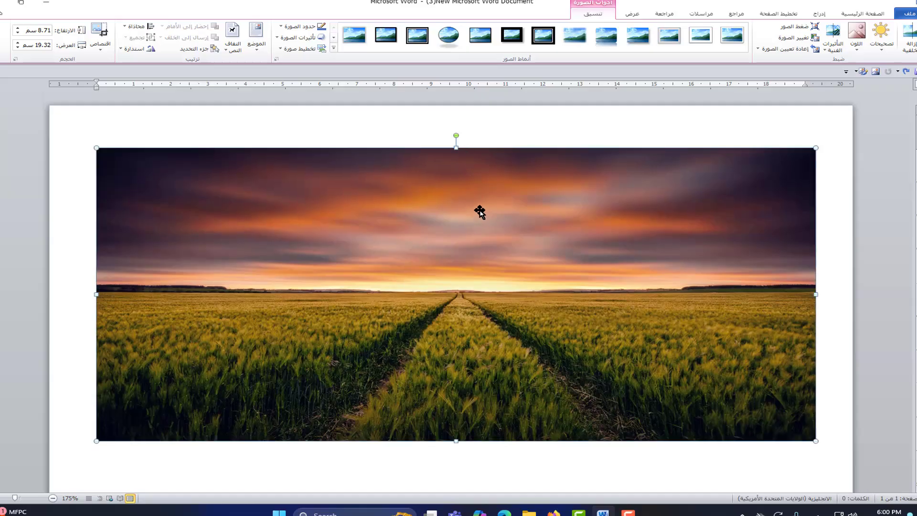
Step: Set the picture's text wrapping to In Front of Text, and move it freely down the page and back near the top margin
scroll(483, 239, down, 3)
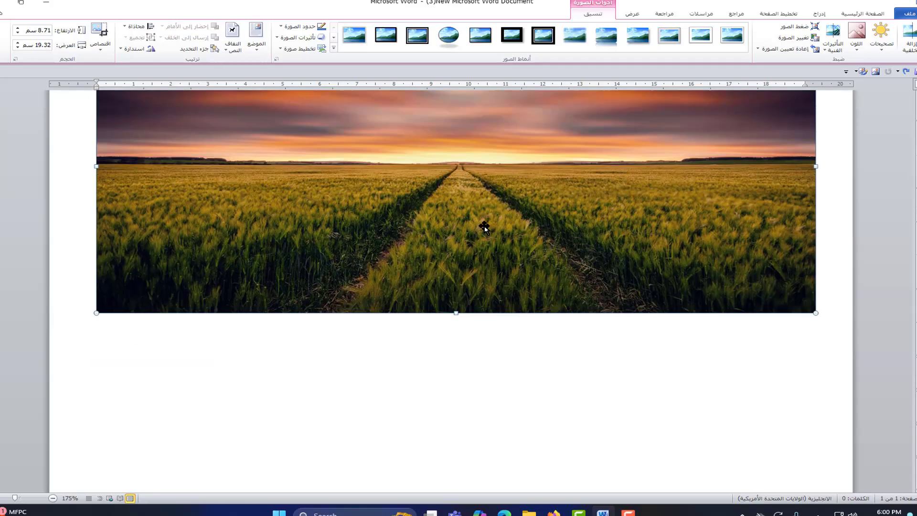
right_click(528, 144)
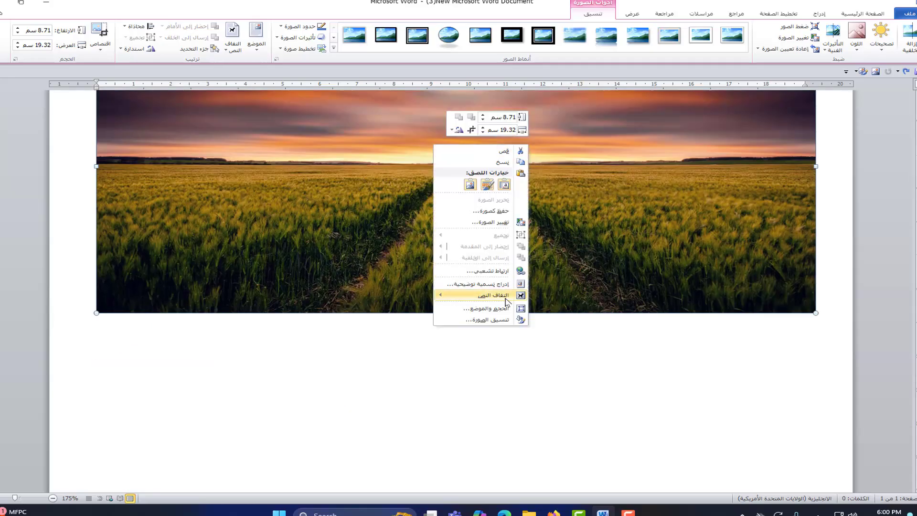
mouse_move(487, 299)
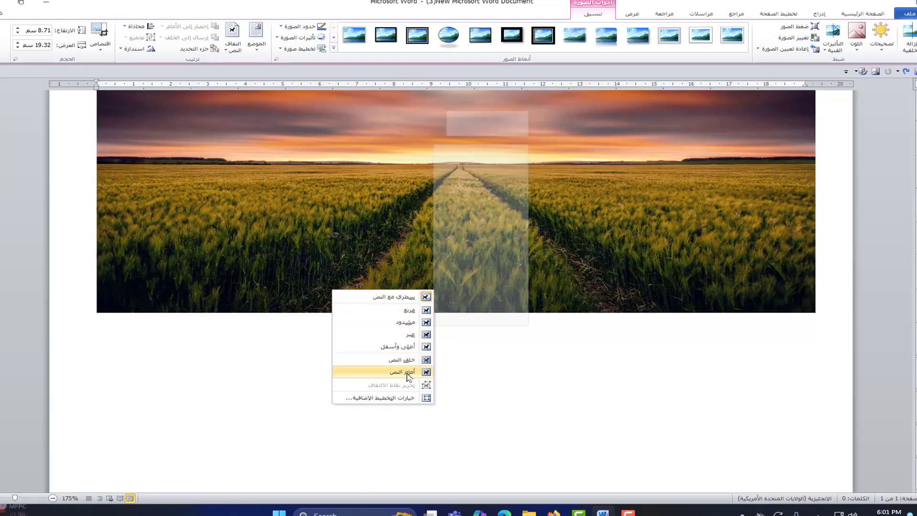
click(400, 352)
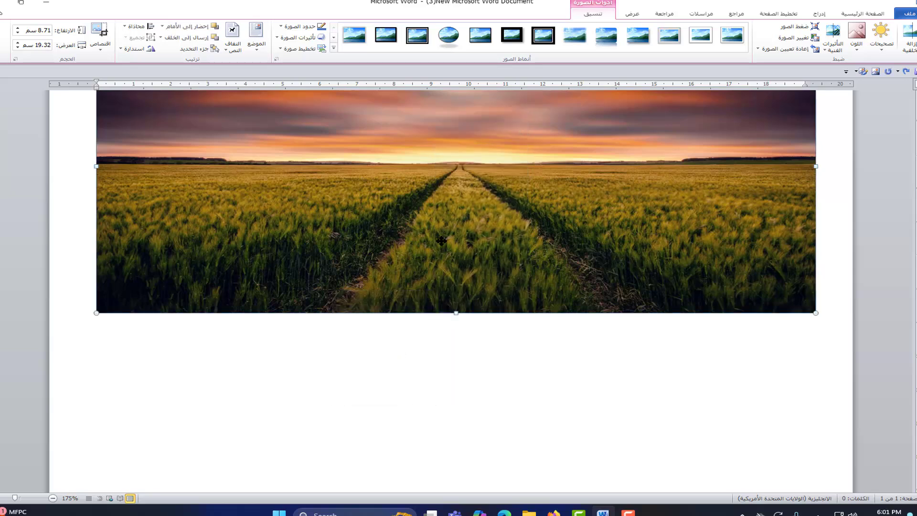
drag(440, 228, 463, 412)
drag(475, 359, 439, 224)
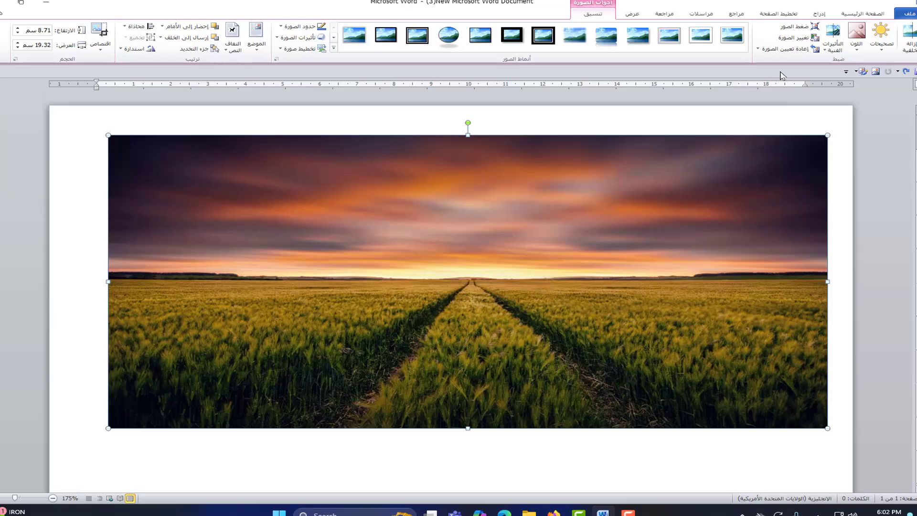
Step: Try removing the picture's background and discard all the changes, and examine the sharpness, brightness and contrast presets
click(907, 44)
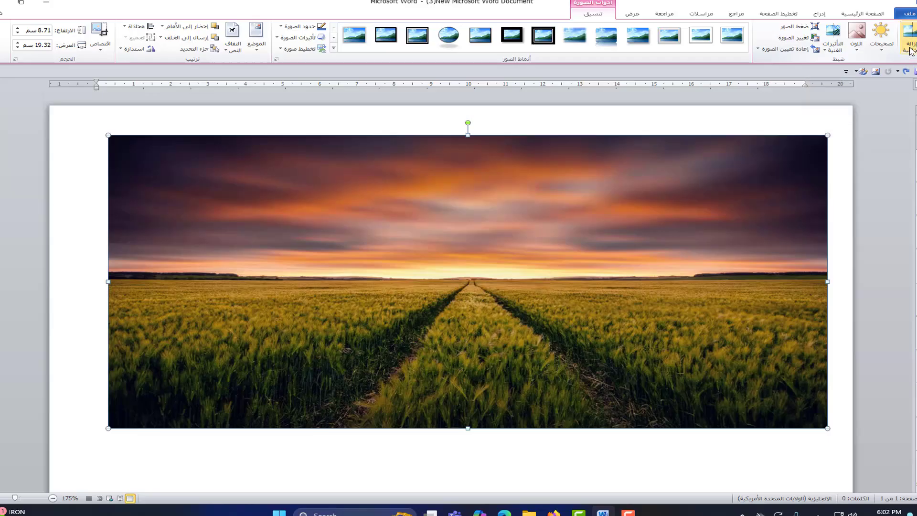
click(906, 46)
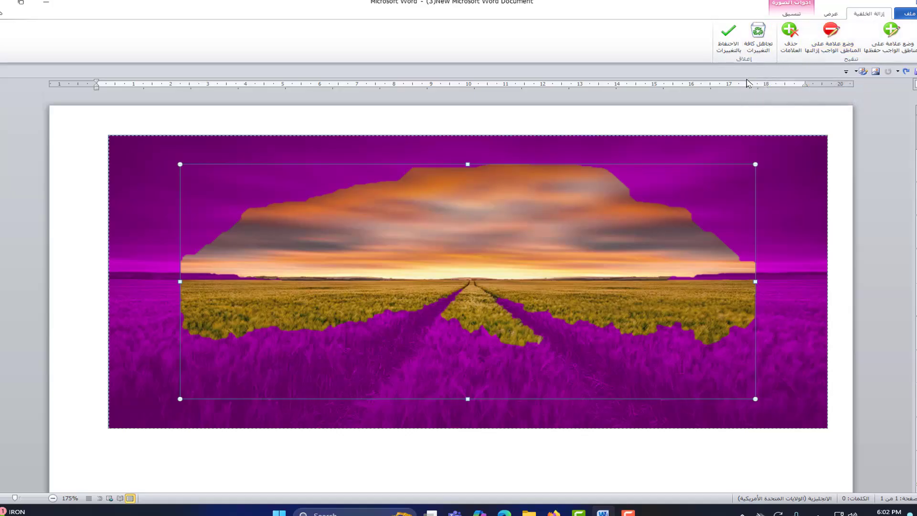
click(758, 44)
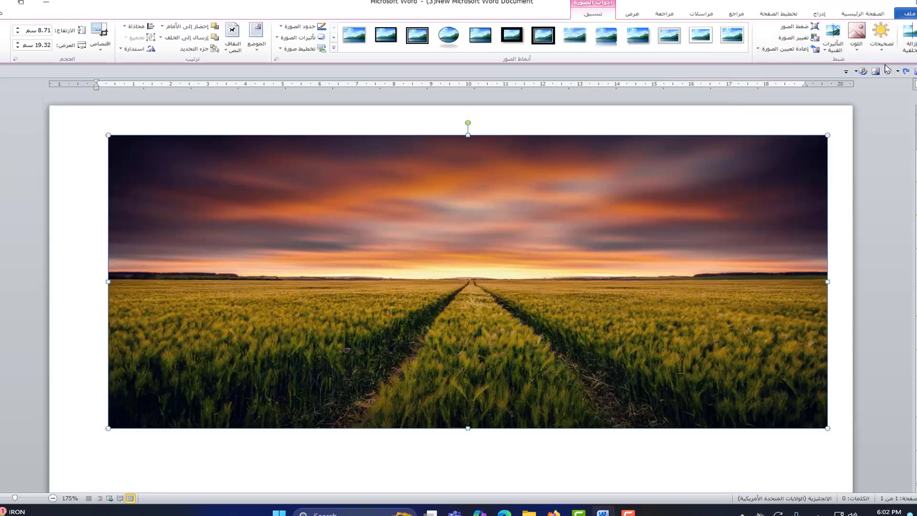
click(881, 36)
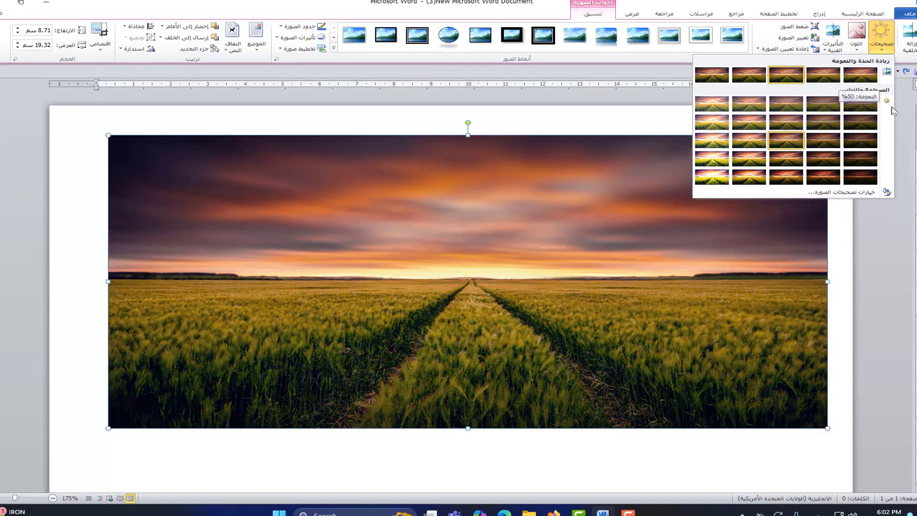
click(737, 468)
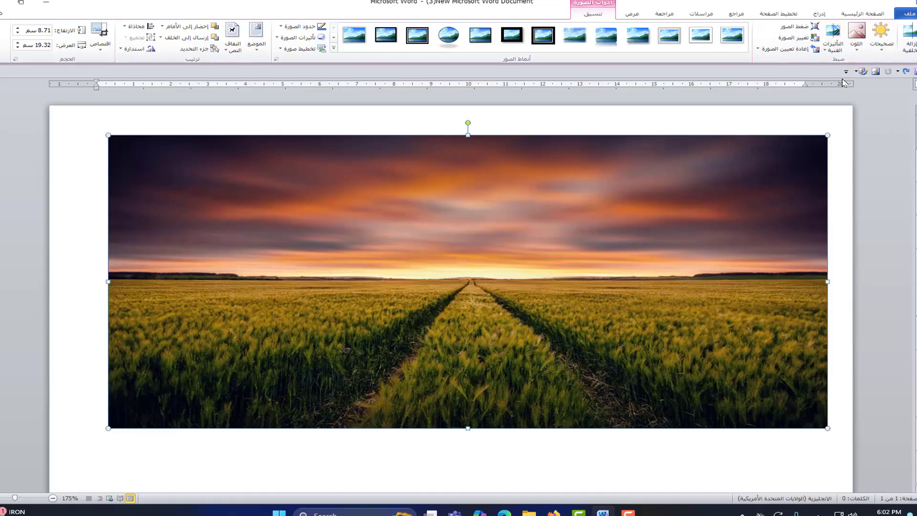
Step: Set the picture's color saturation to 0%, and restore it to 100%
click(856, 36)
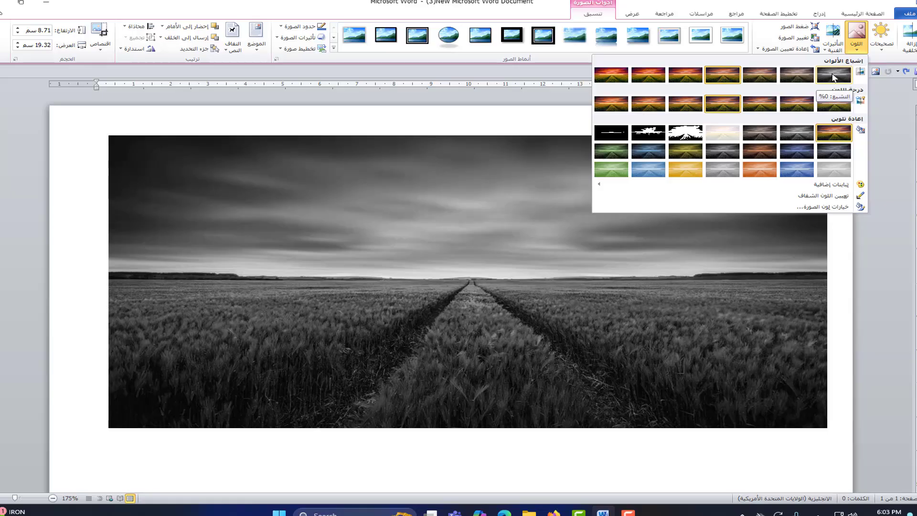
click(833, 78)
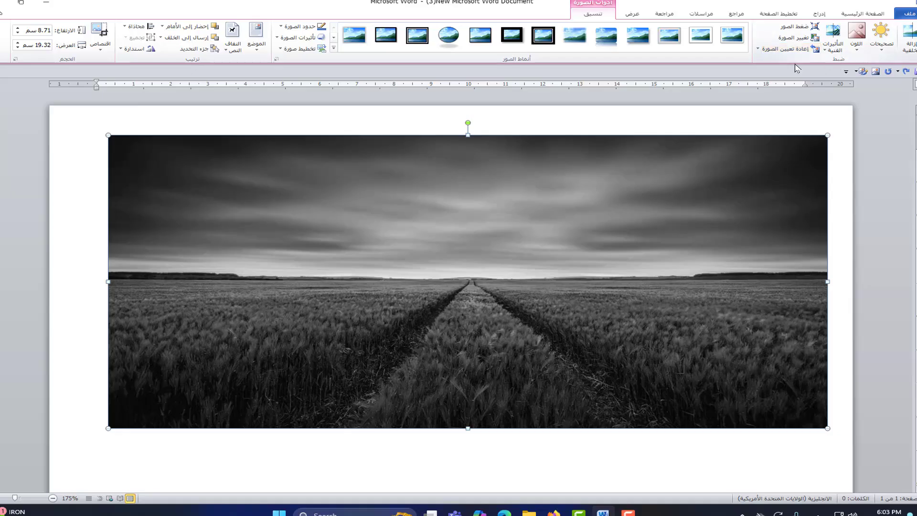
click(856, 31)
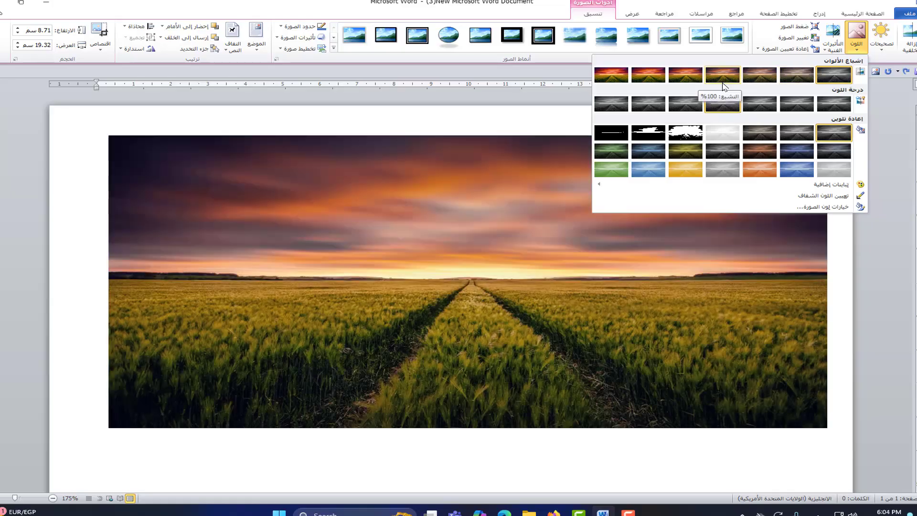
click(724, 78)
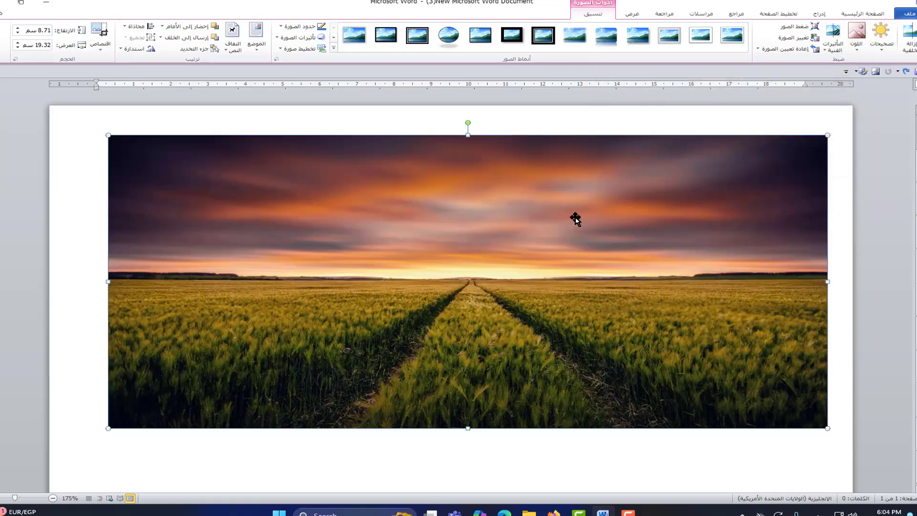
scroll(561, 233, down, 3)
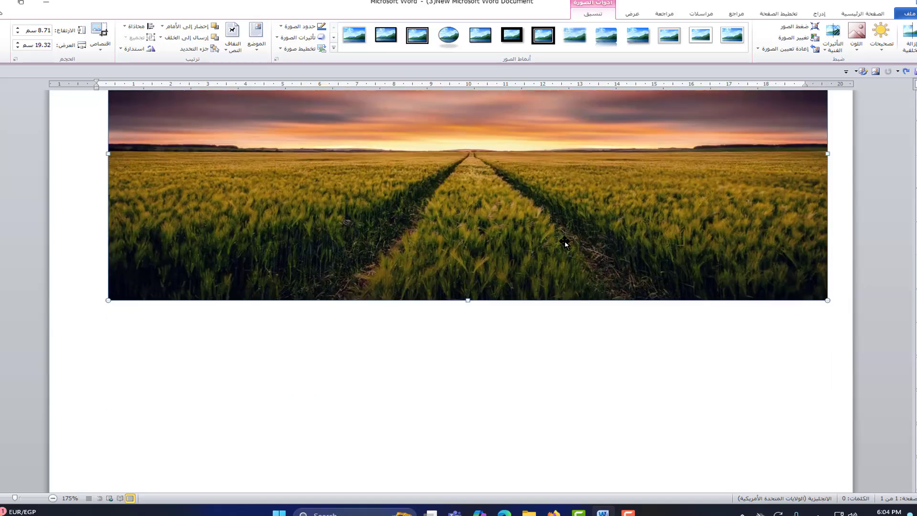
scroll(565, 241, up, 3)
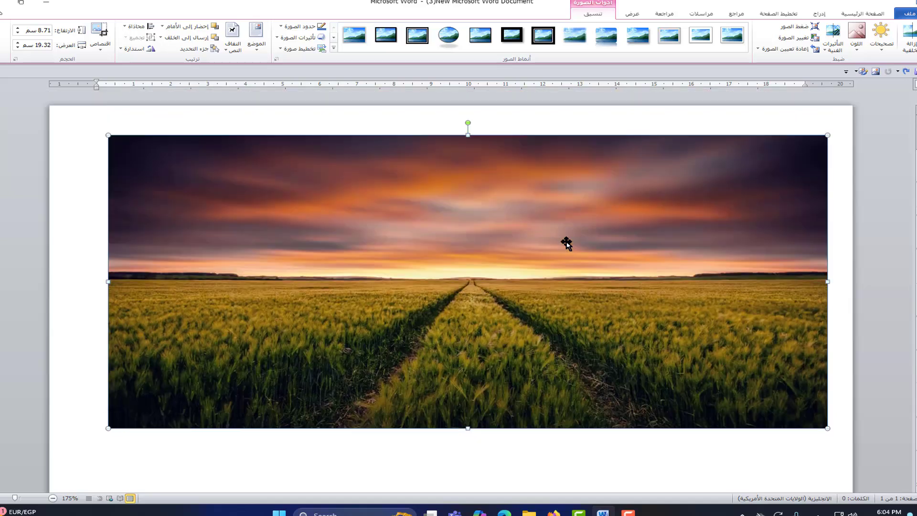
Step: Compress only this picture, deleting its cropped areas and using the document resolution
click(800, 27)
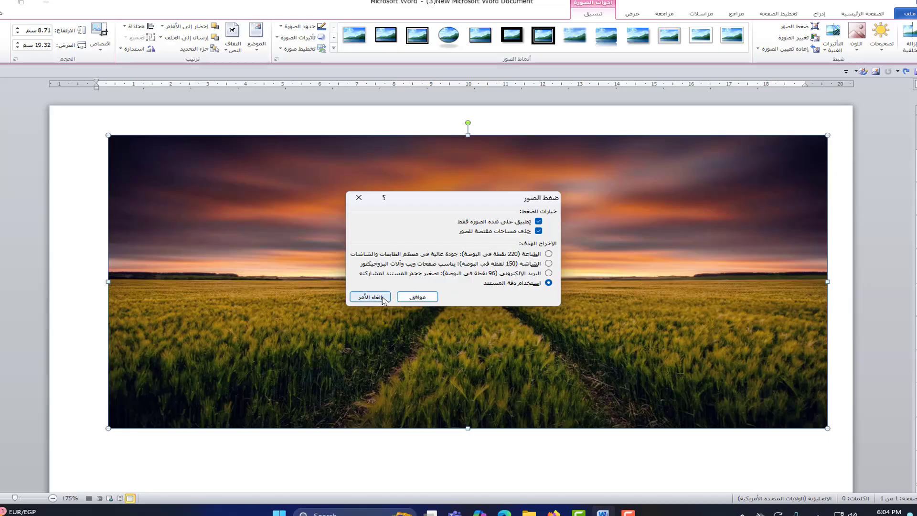
click(418, 297)
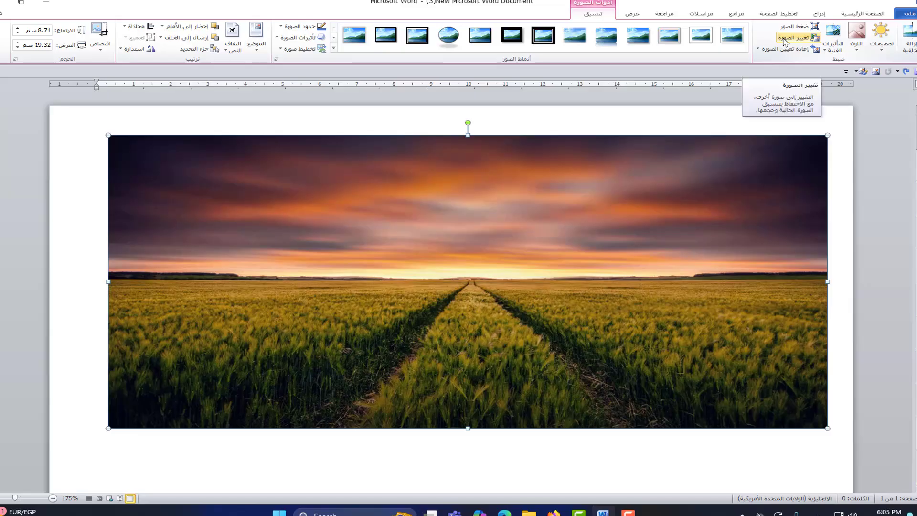
Step: Browse the wallpaper images available as a replacement for the picture, and leave without choosing one
click(784, 41)
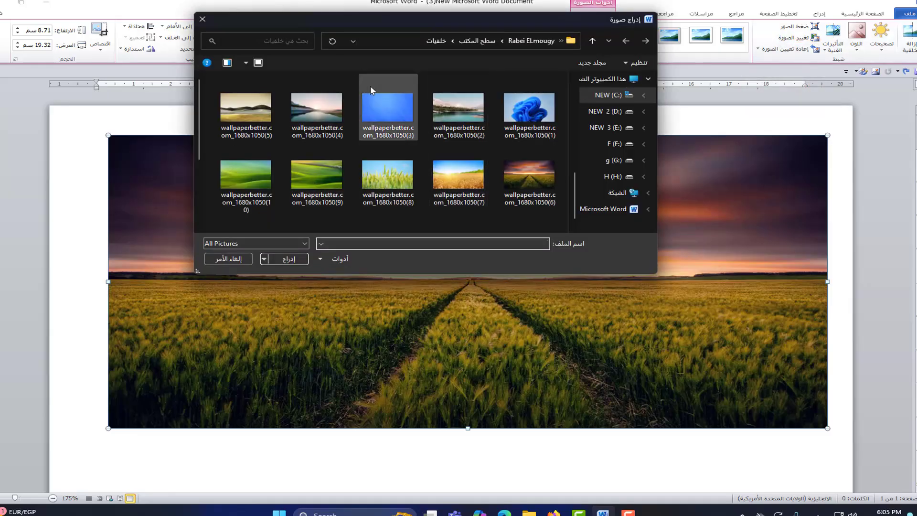
click(196, 17)
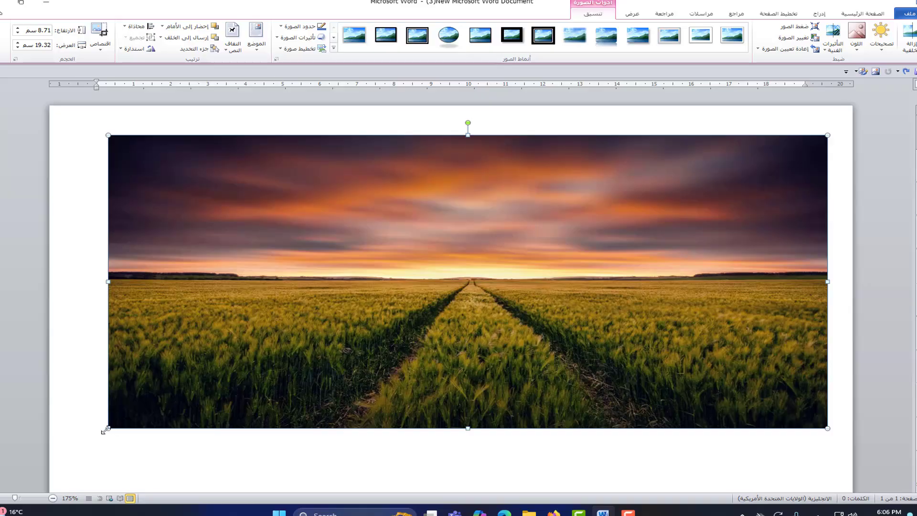
Step: Shrink the picture proportionally to about 4.64 × 10.3 cm, and move it horizontally to about the middle of the page
drag(106, 430, 443, 288)
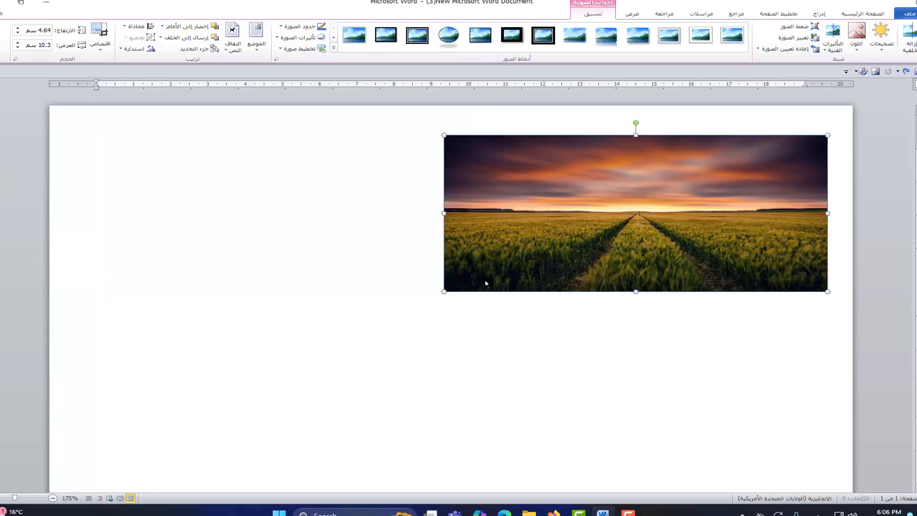
drag(635, 208, 474, 208)
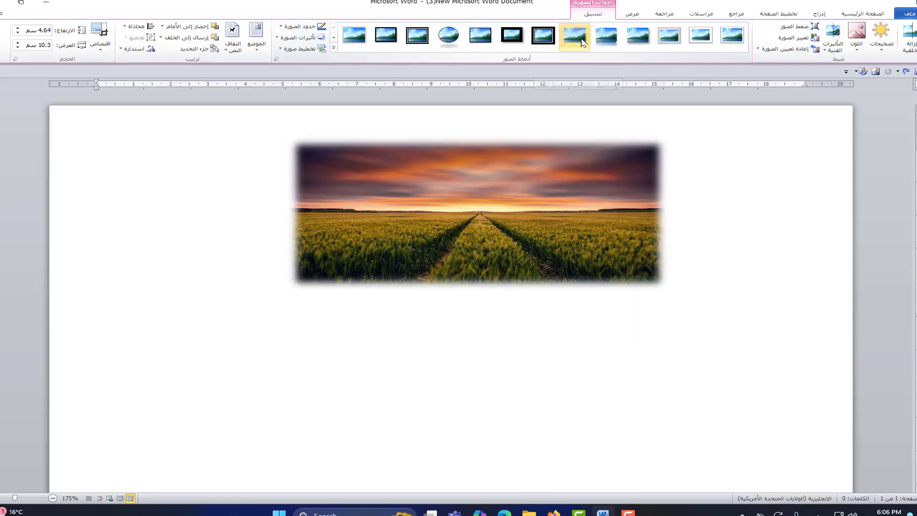
Step: Apply the black-framed picture style with a shadow, and replace it with the soft-edged oval style
click(551, 46)
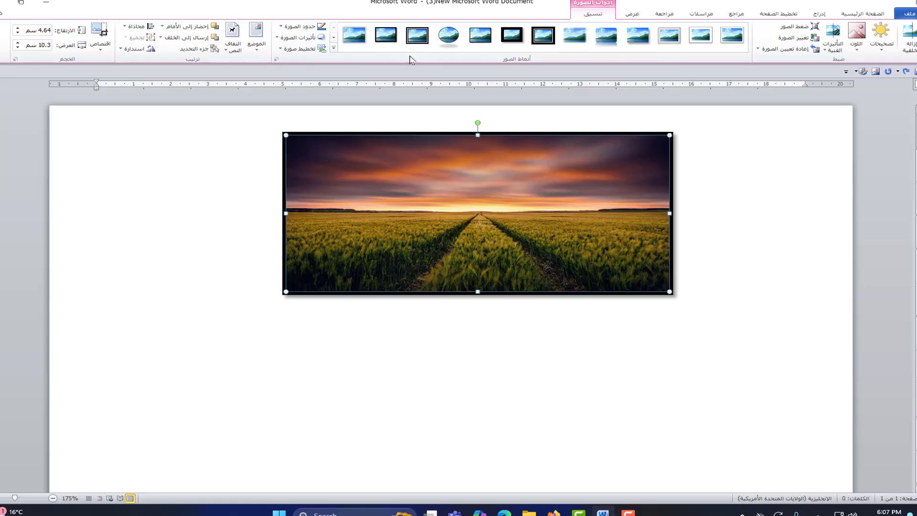
click(334, 50)
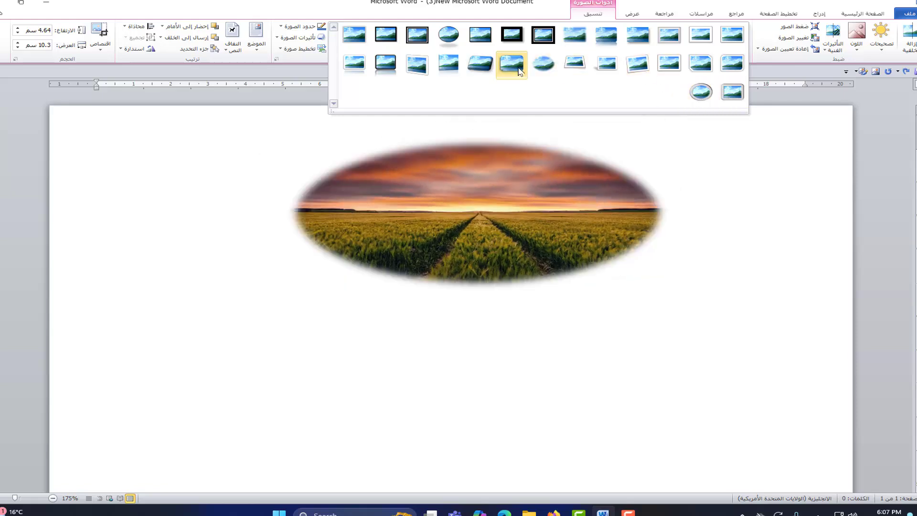
click(544, 67)
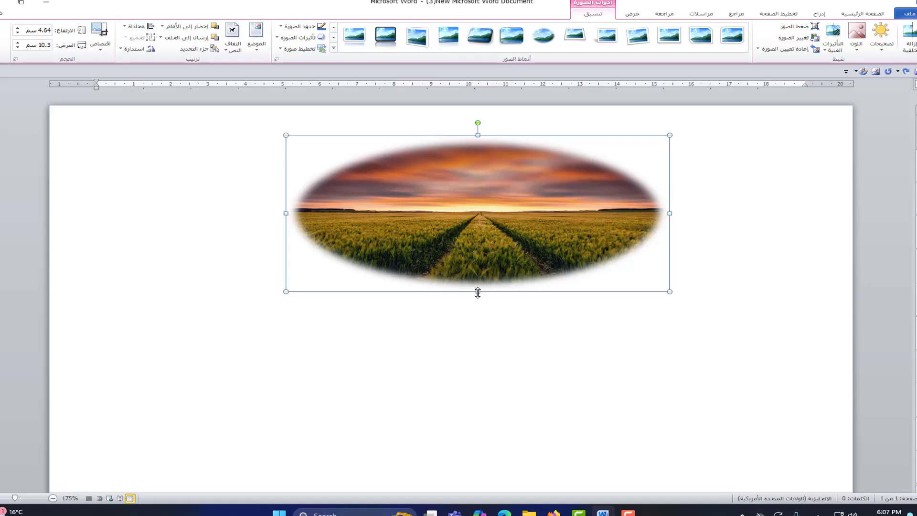
Step: Stretch only the oval picture's height to about 8.66 cm, keeping its width
drag(477, 292, 515, 426)
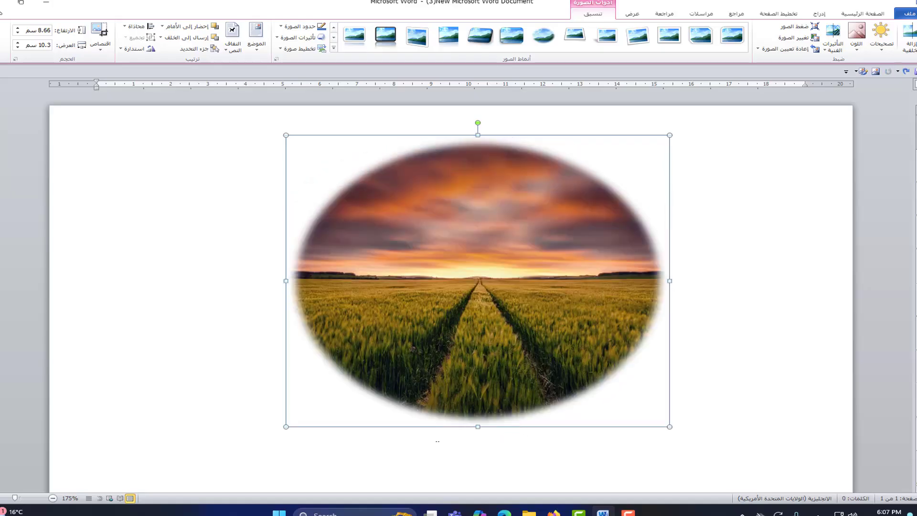
right_click(478, 199)
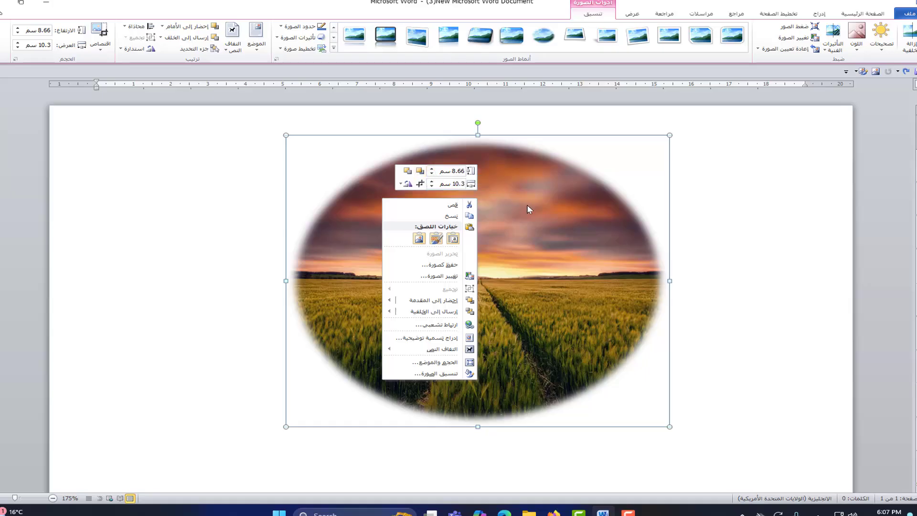
click(727, 184)
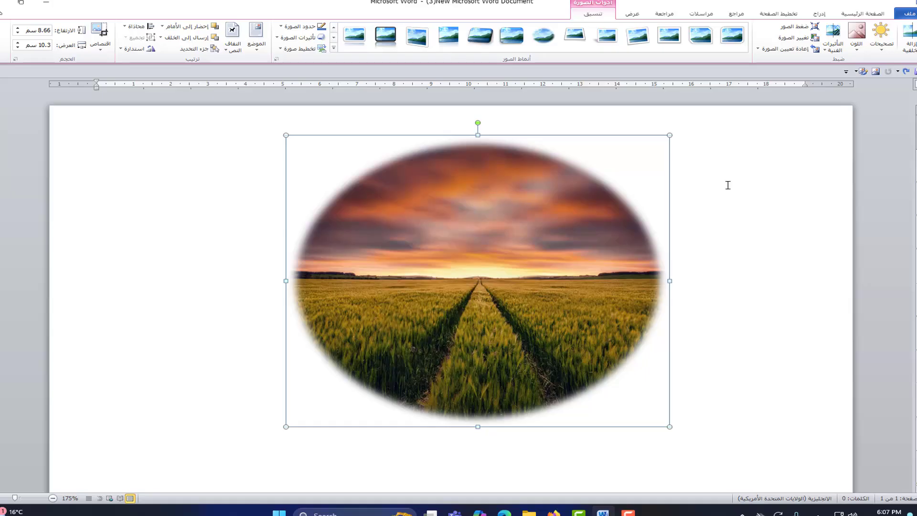
Step: Give the oval picture a black border with a solid line
click(300, 27)
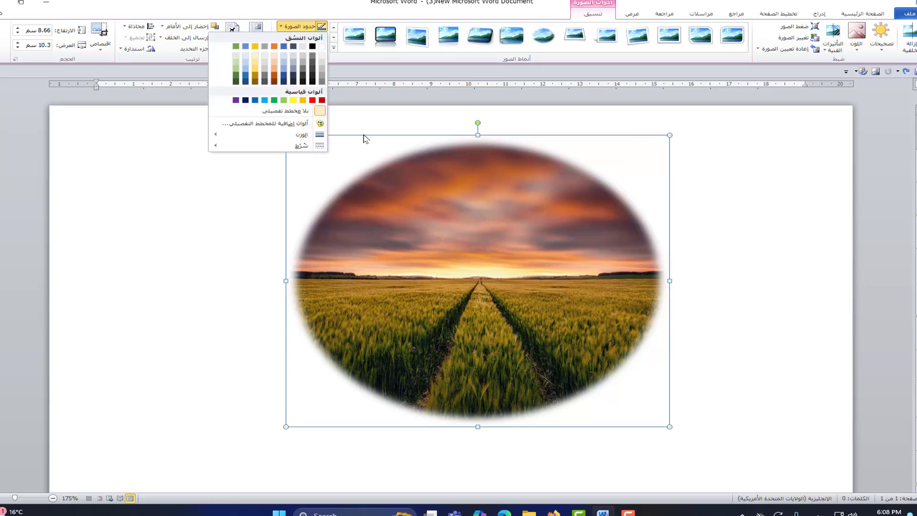
click(313, 46)
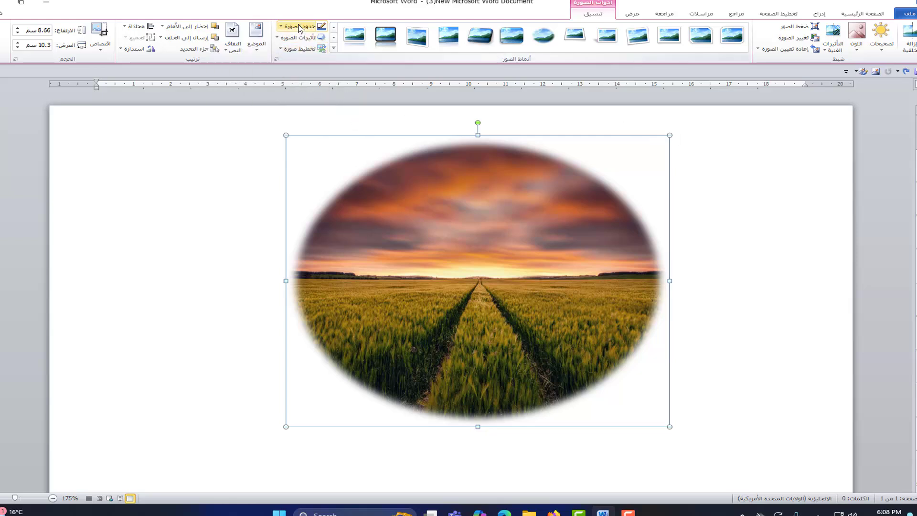
click(299, 27)
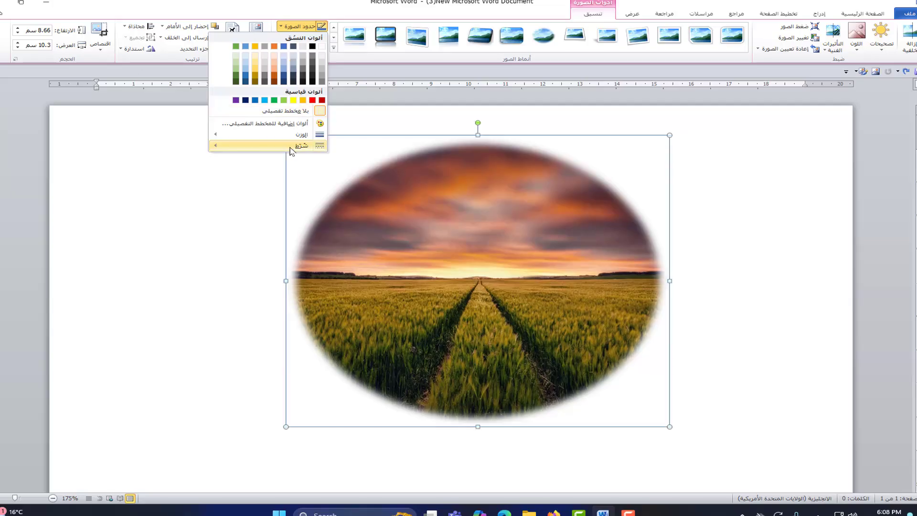
mouse_move(289, 151)
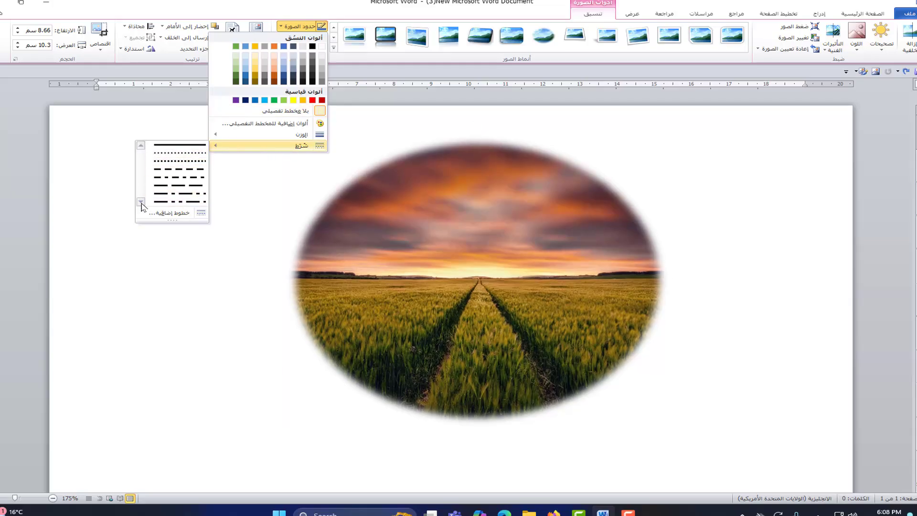
click(160, 145)
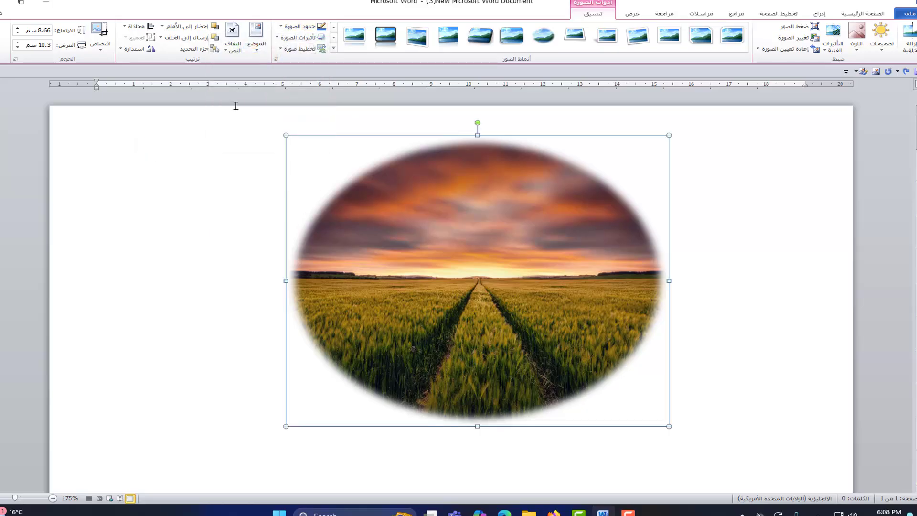
Step: Set the border weight of the soft-edged oval picture to 6 pt
click(301, 26)
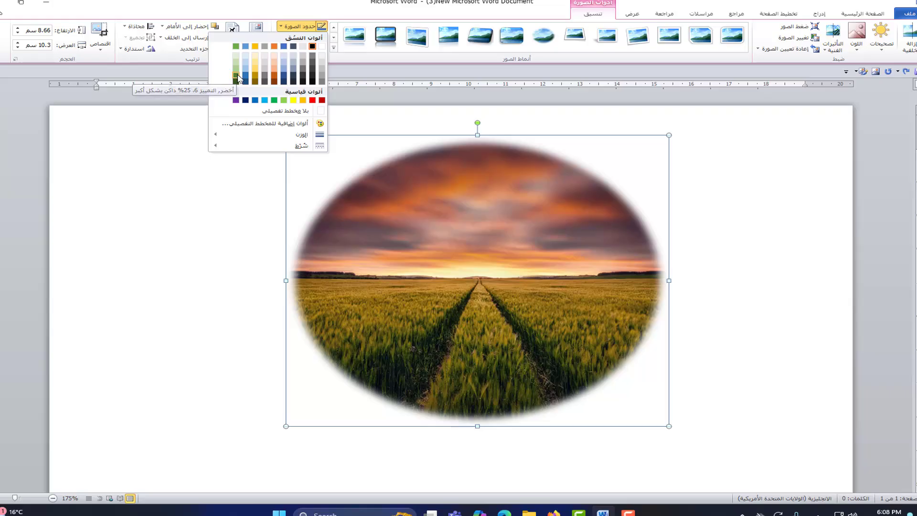
mouse_move(315, 136)
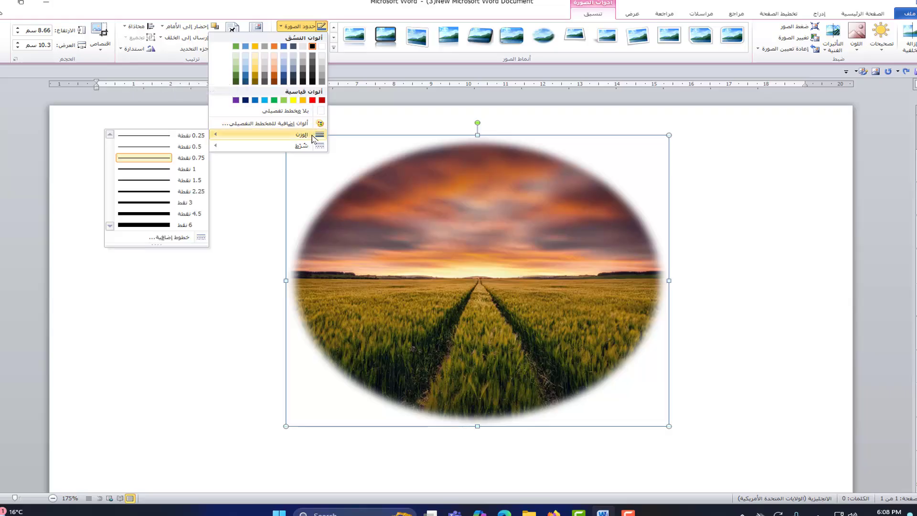
click(146, 228)
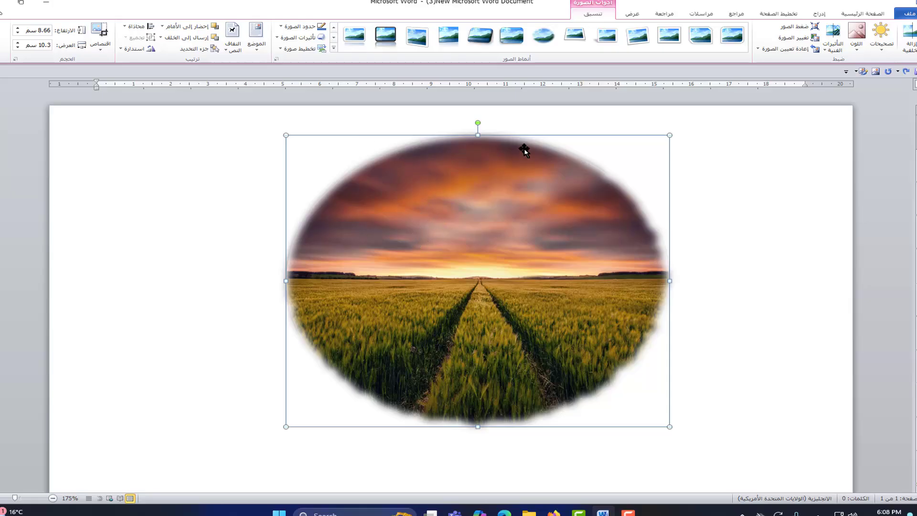
Step: Apply the rectangular double black frame picture style, and set its border weight to 4.5 pt
click(334, 48)
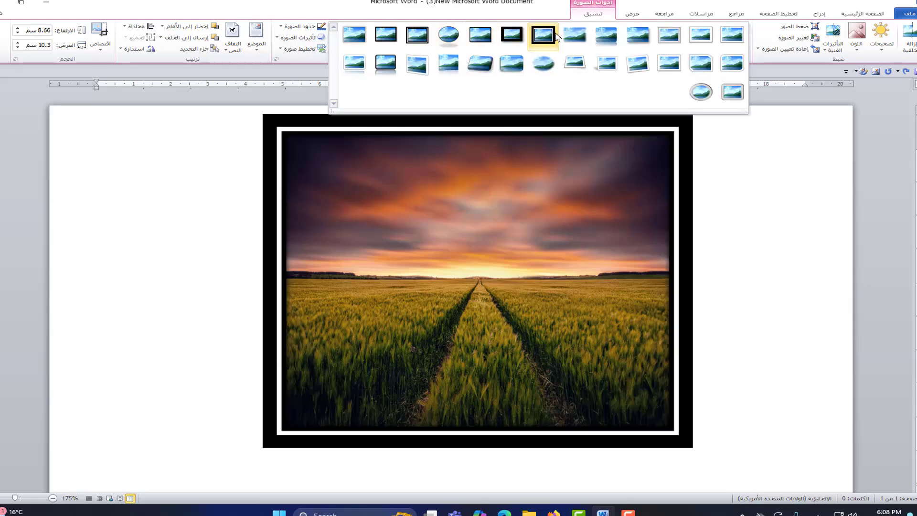
click(542, 38)
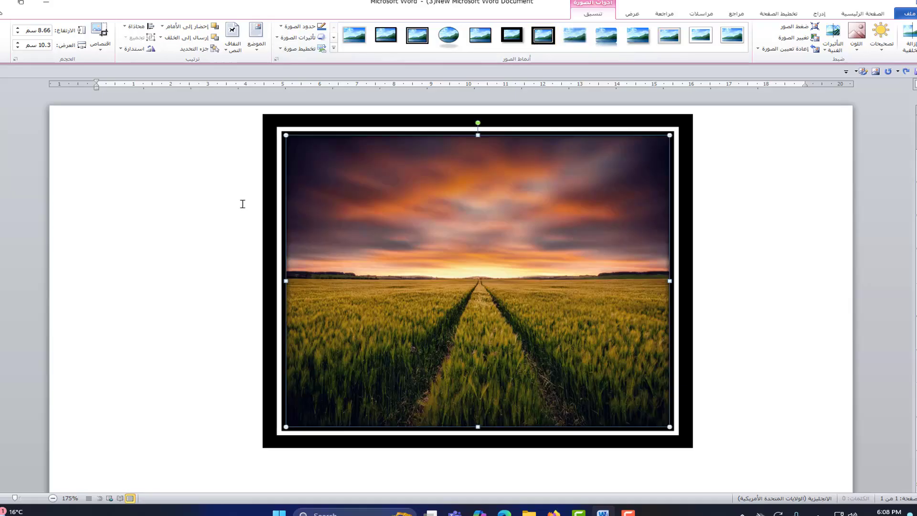
click(180, 226)
click(299, 27)
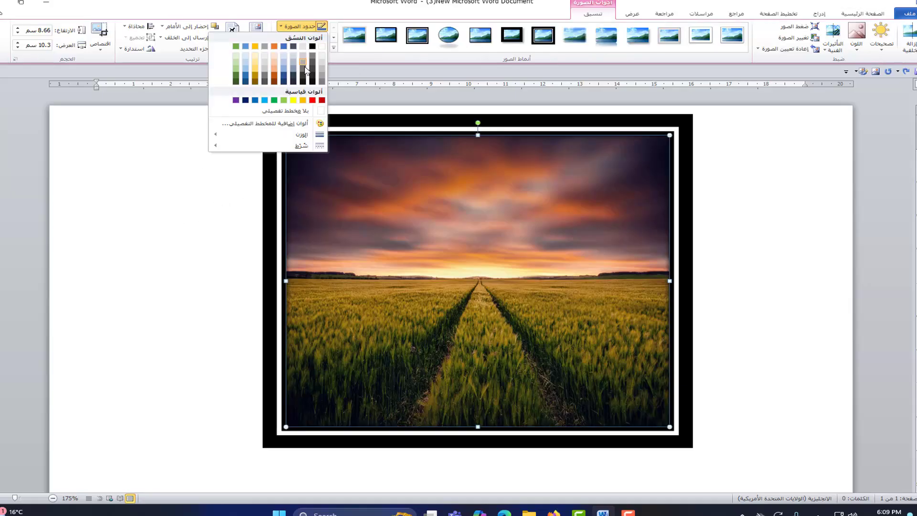
mouse_move(308, 138)
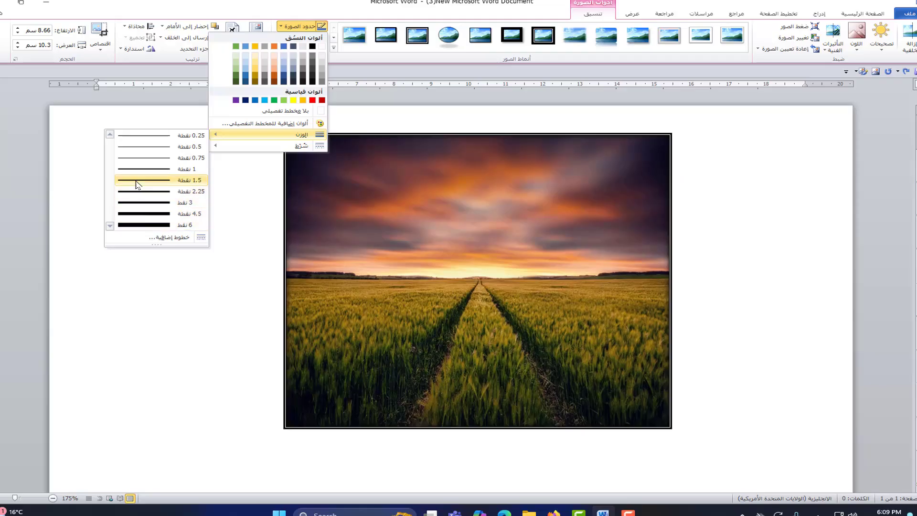
click(136, 215)
Step: Examine the additional line style settings for the picture's border, and close them without changes
click(301, 26)
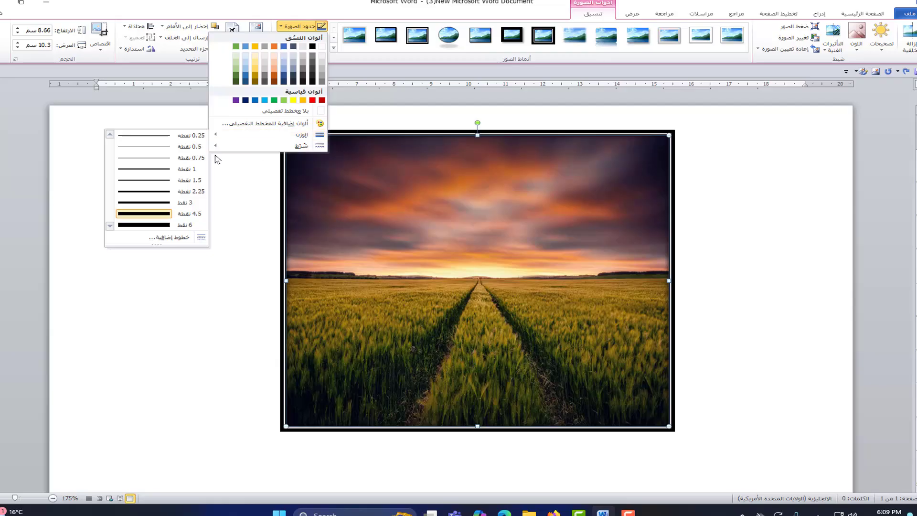
click(165, 240)
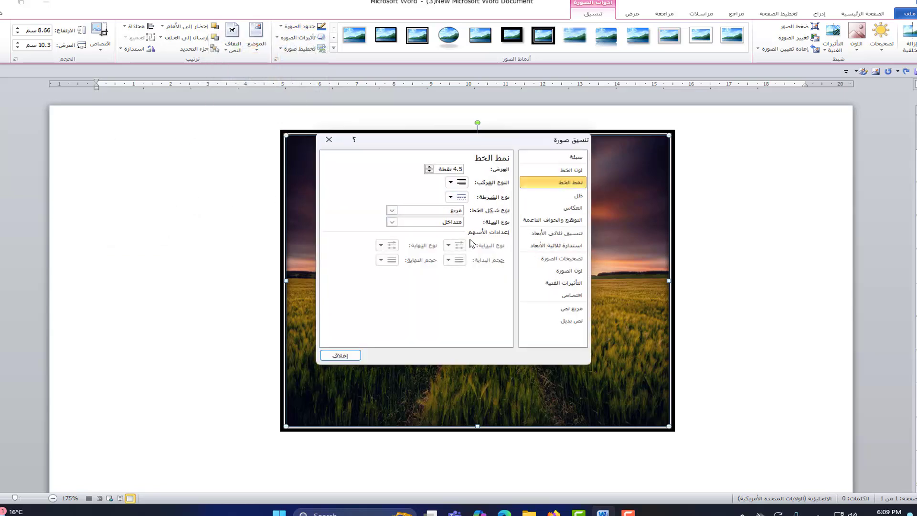
click(329, 139)
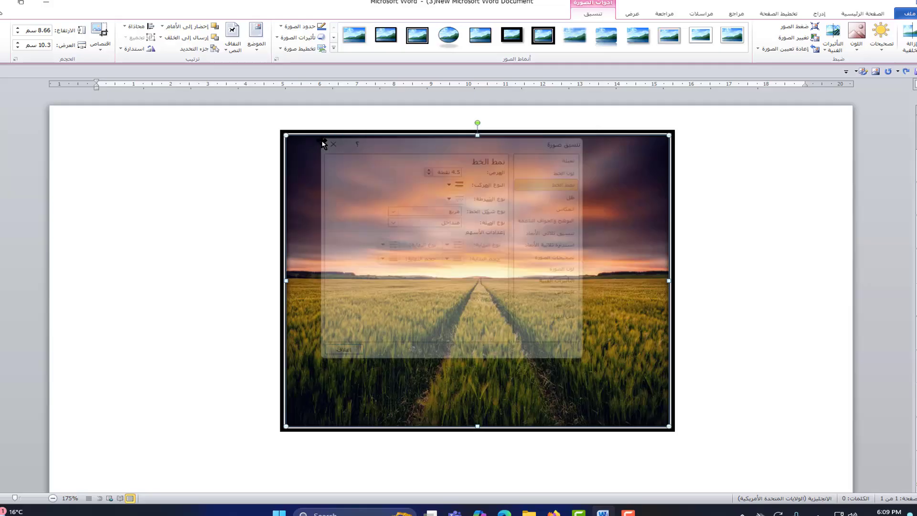
Step: Apply an outer shadow falling to the picture's lower left, and replace it with the inner shadow along the bottom edge
click(299, 38)
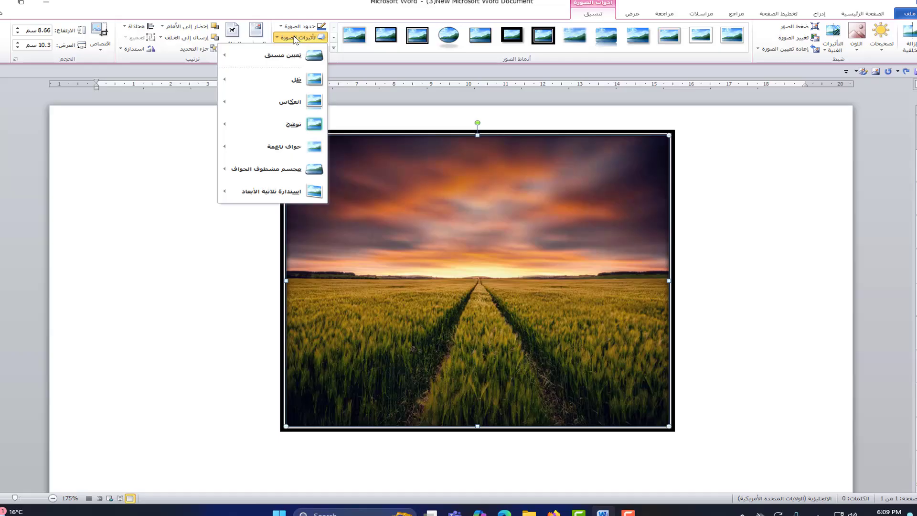
mouse_move(298, 57)
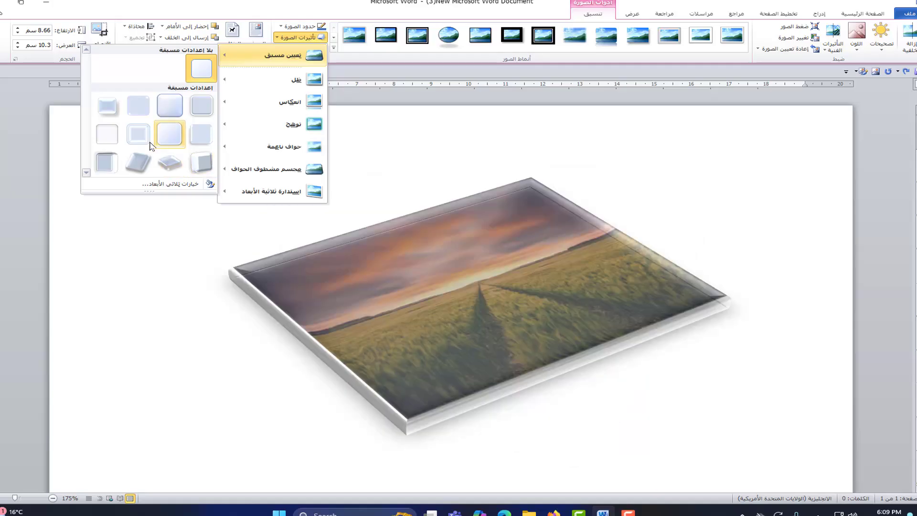
mouse_move(302, 83)
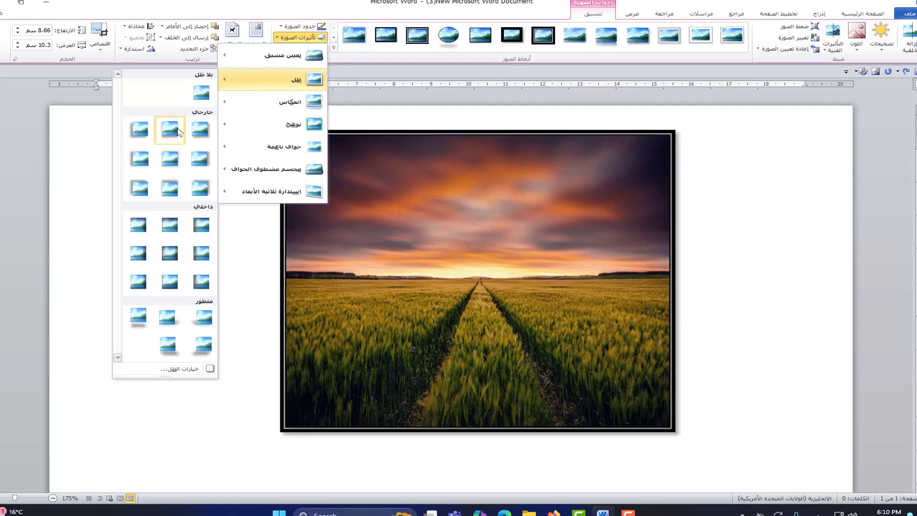
click(147, 136)
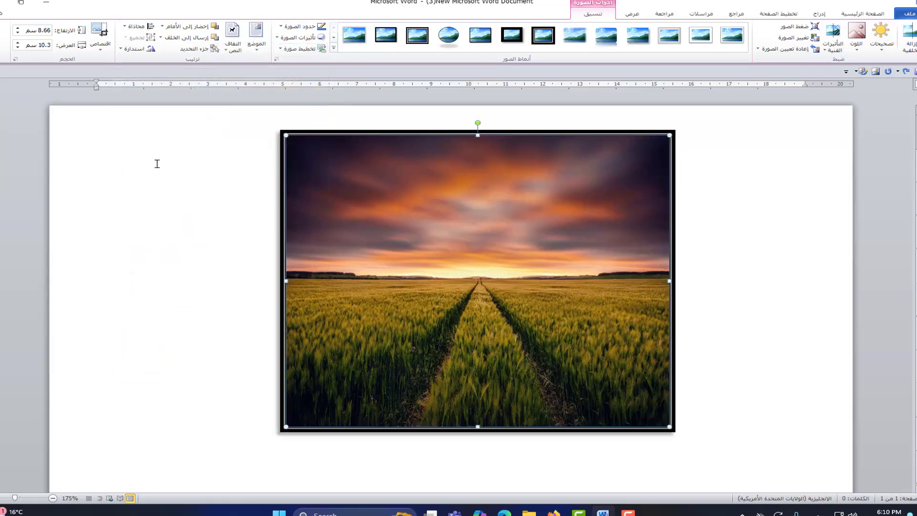
click(298, 37)
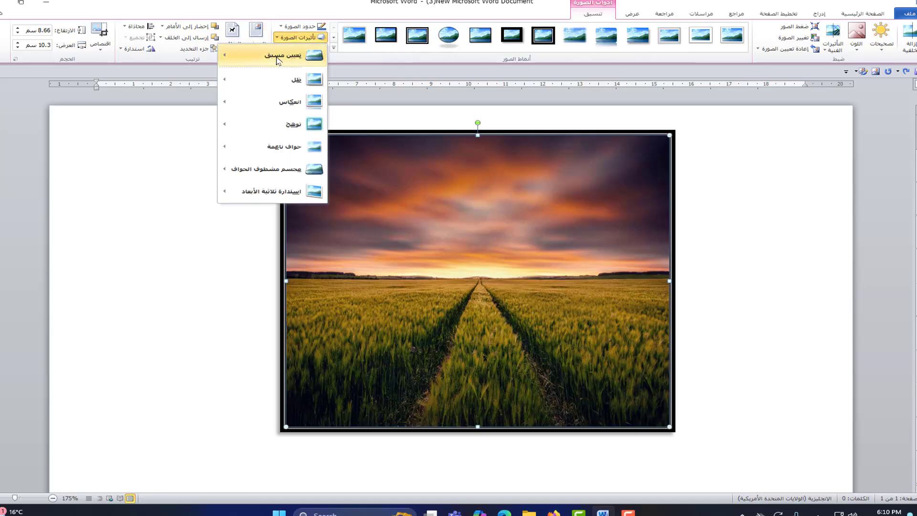
mouse_move(296, 79)
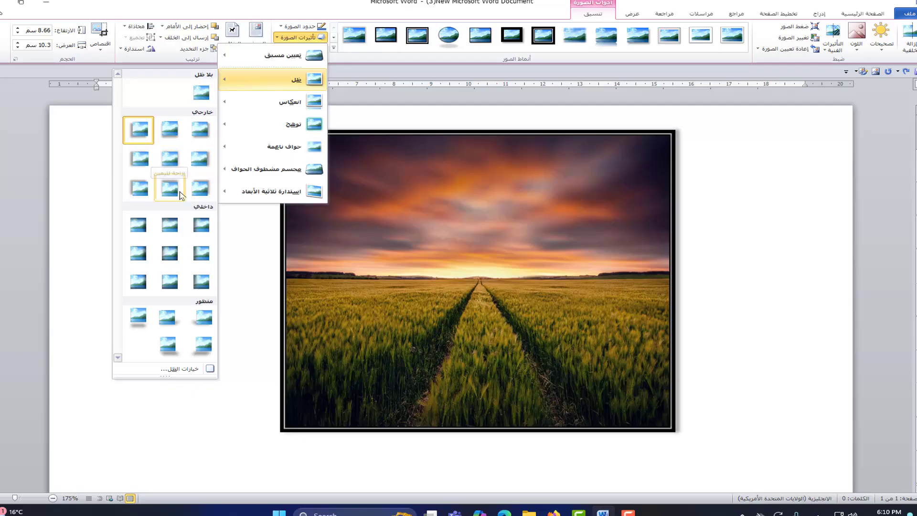
click(170, 281)
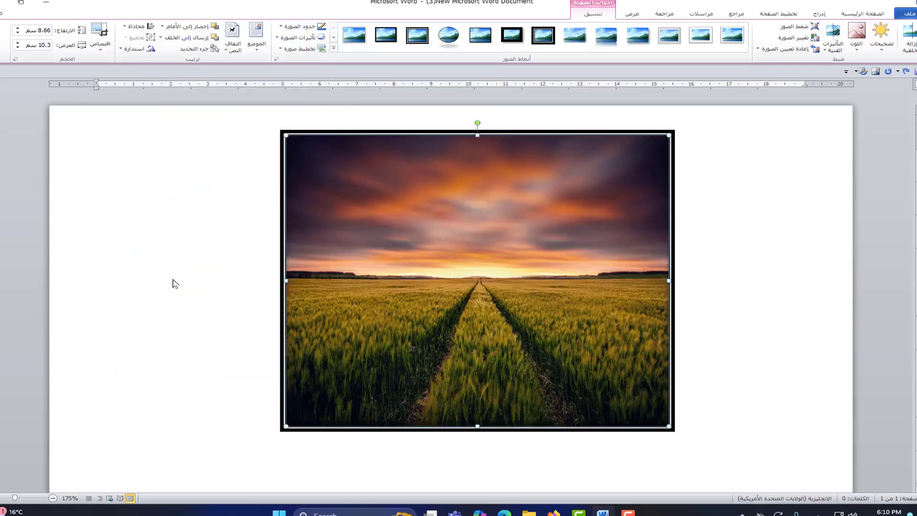
Step: Add the first reflection variation beneath the framed picture, and check how it fades down the page
click(297, 38)
mouse_move(288, 103)
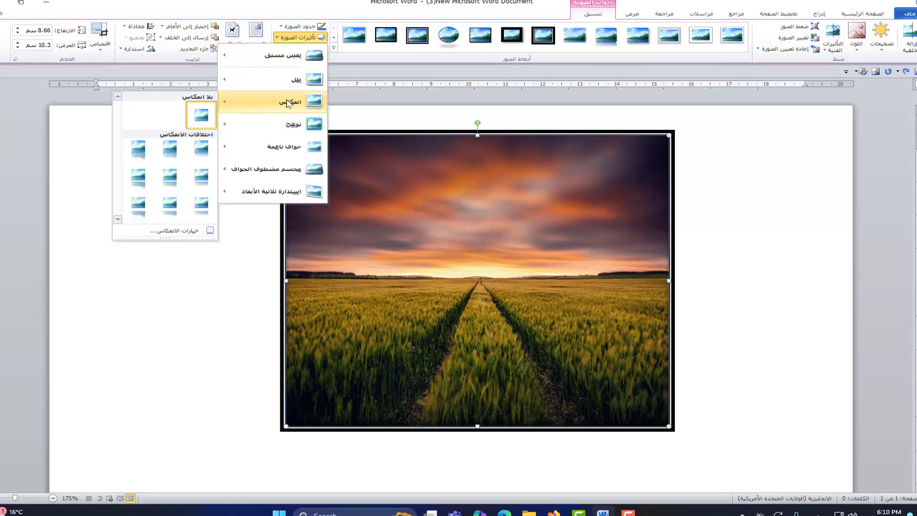
click(200, 153)
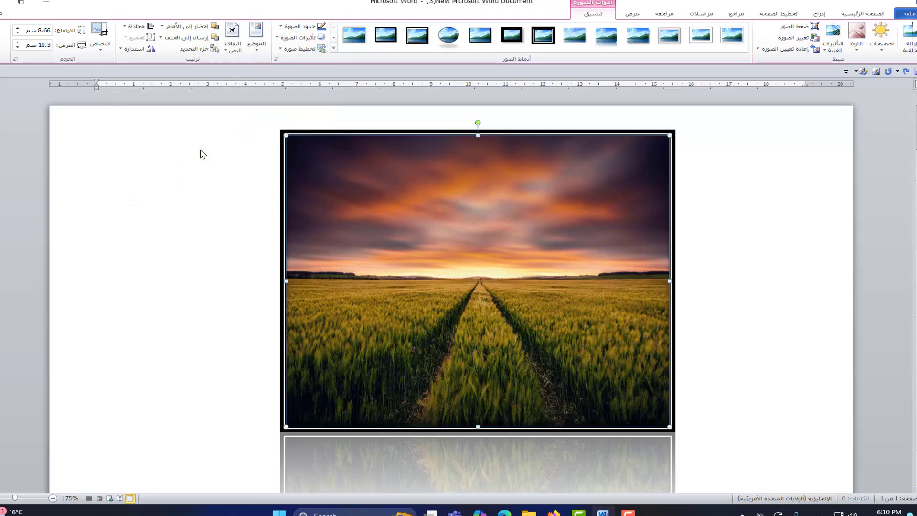
scroll(334, 200, down, 4)
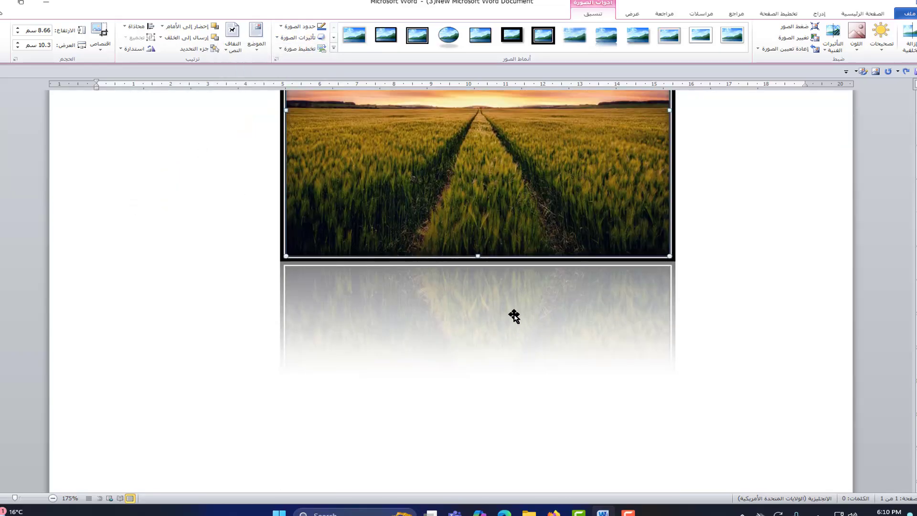
scroll(514, 316, up, 4)
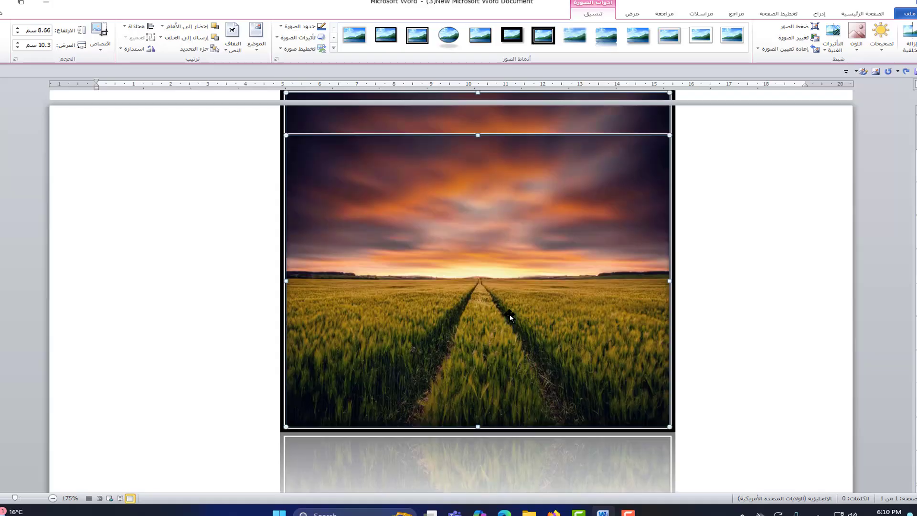
Step: Add the widest orange glow variation around the framed picture, and review it together with the reflection
click(300, 37)
mouse_move(312, 84)
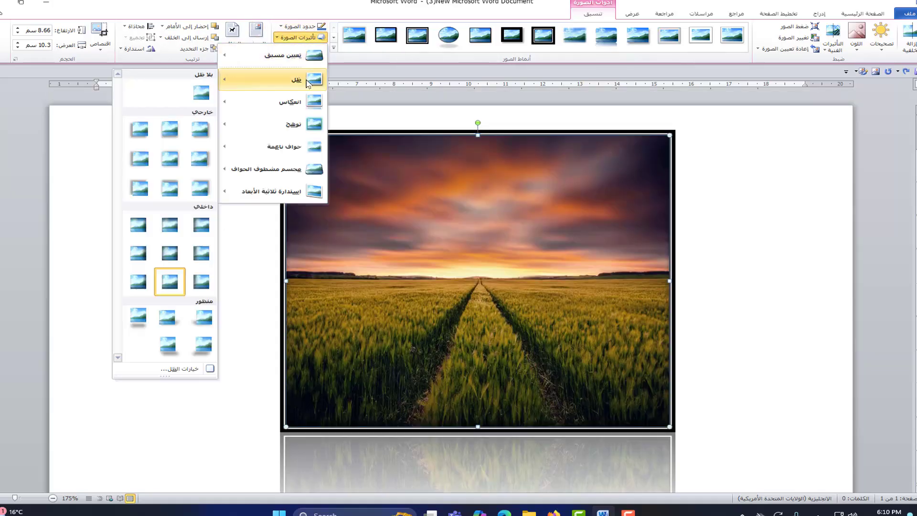
mouse_move(294, 135)
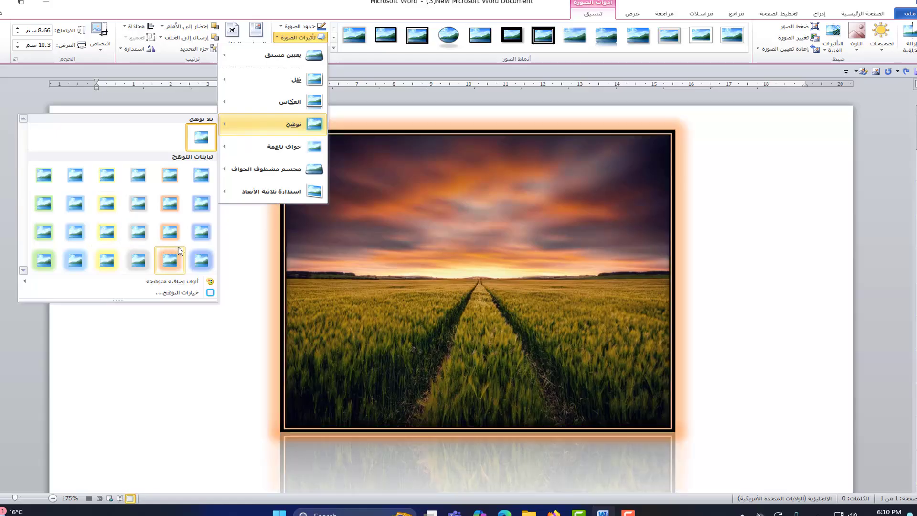
click(169, 260)
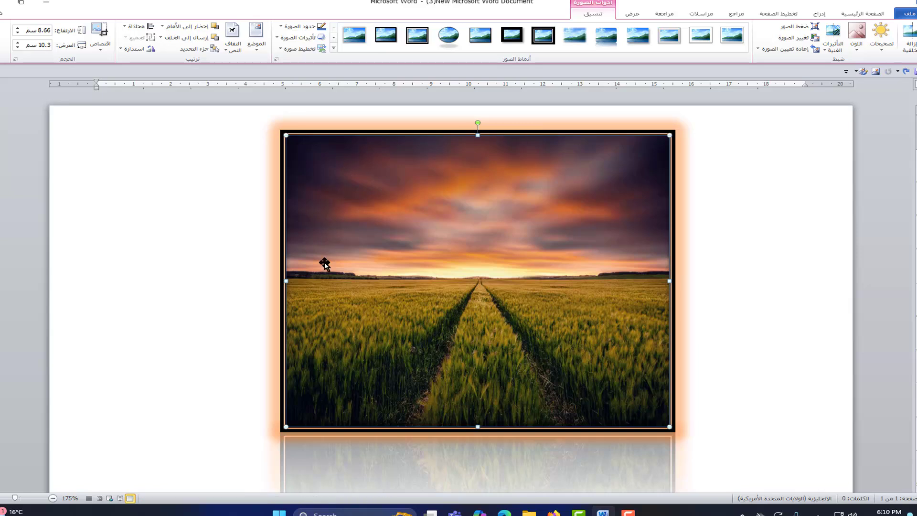
scroll(486, 228, down, 1)
scroll(487, 227, down, 5)
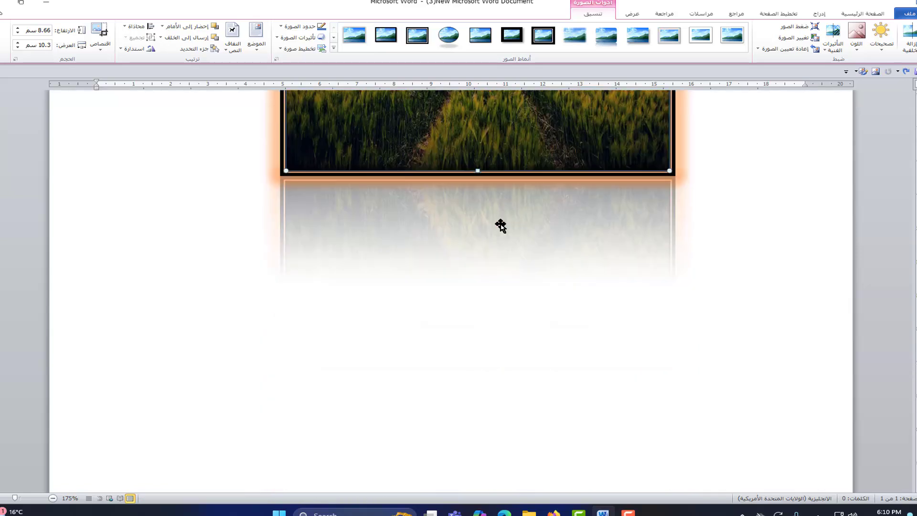
scroll(473, 237, up, 4)
scroll(474, 238, up, 2)
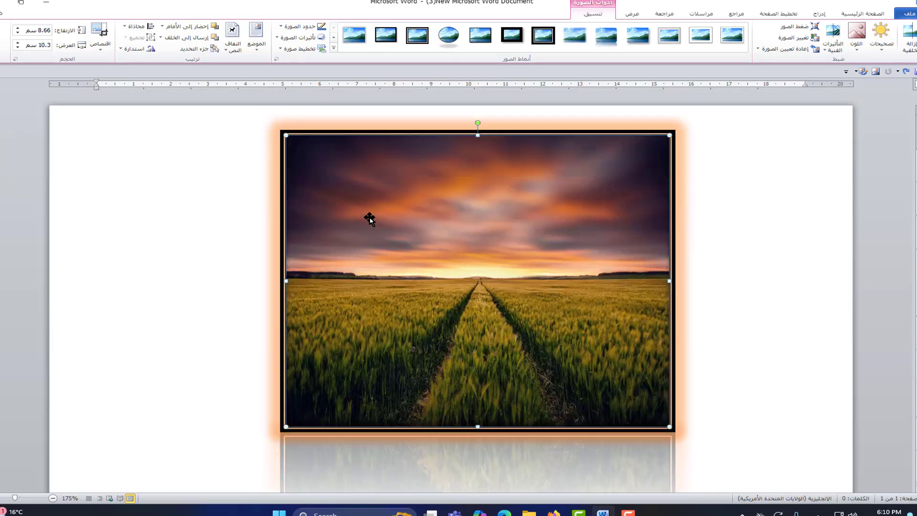
Step: Examine the remaining picture effects and the picture layout, position and text wrapping options without applying any
click(292, 37)
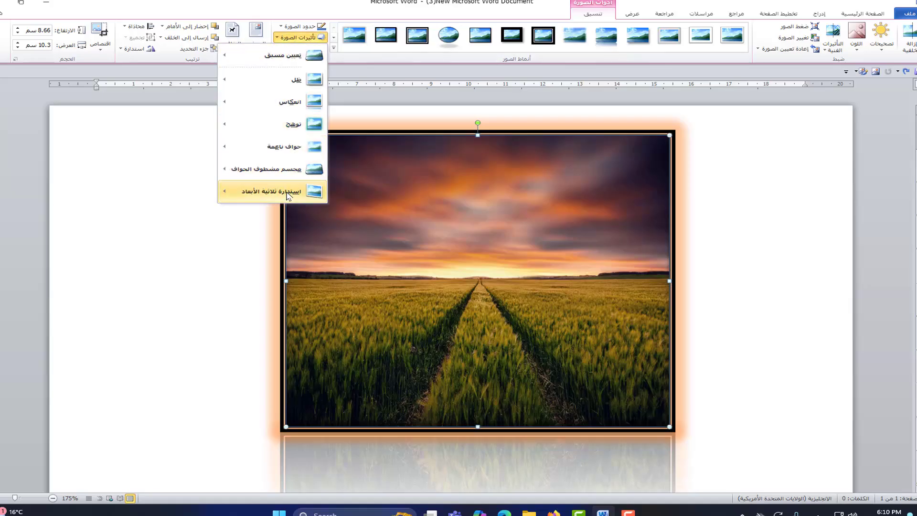
mouse_move(288, 196)
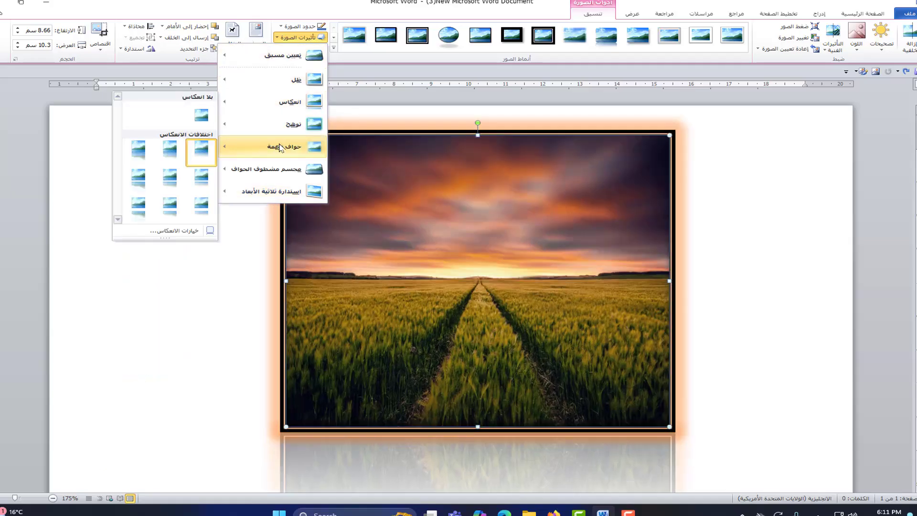
click(339, 72)
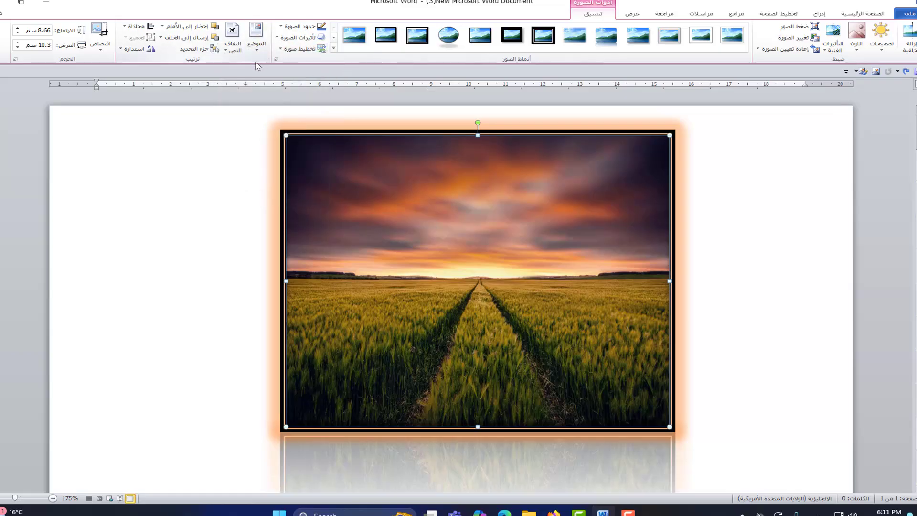
click(297, 49)
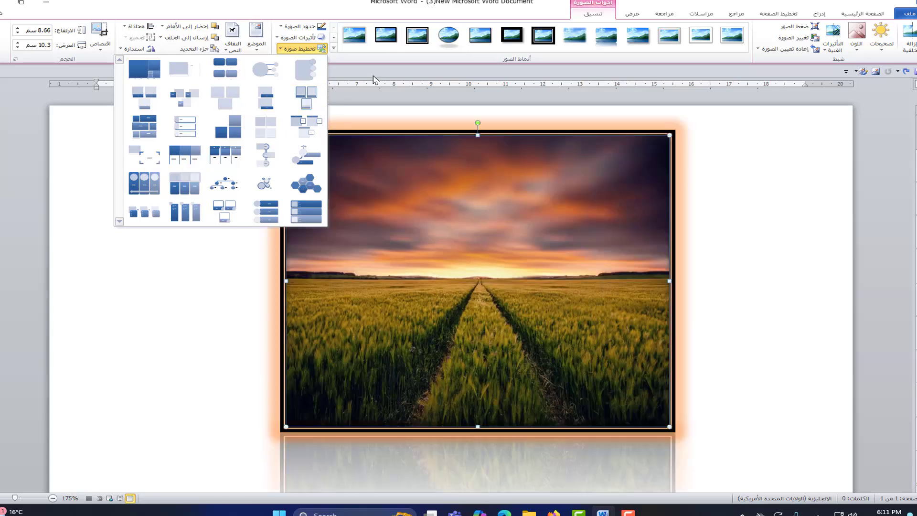
click(373, 74)
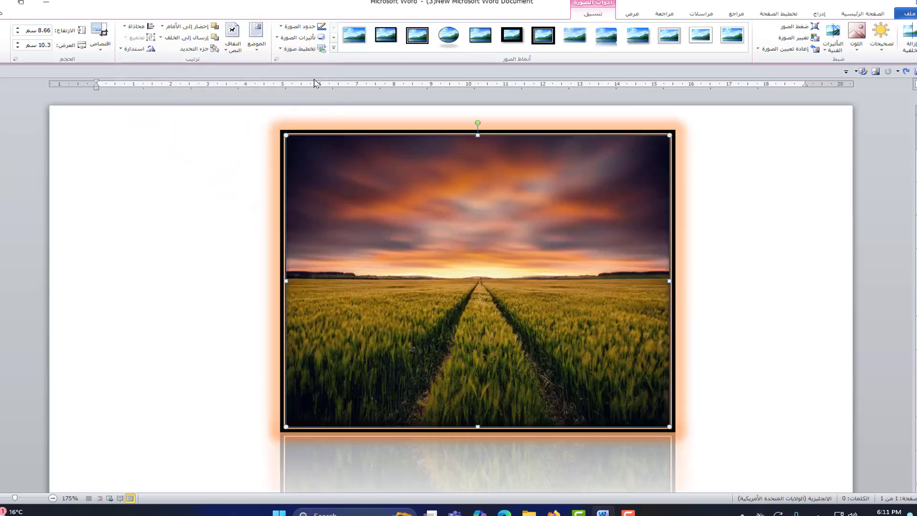
click(256, 38)
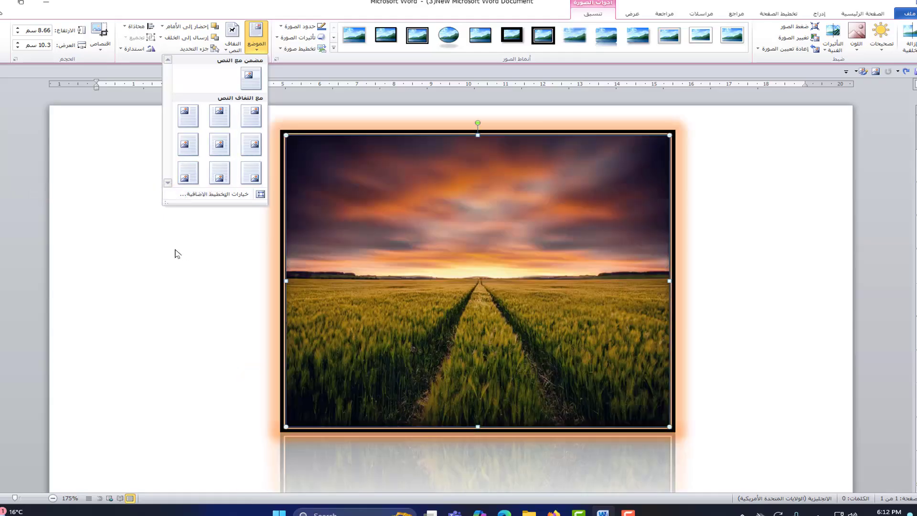
click(176, 250)
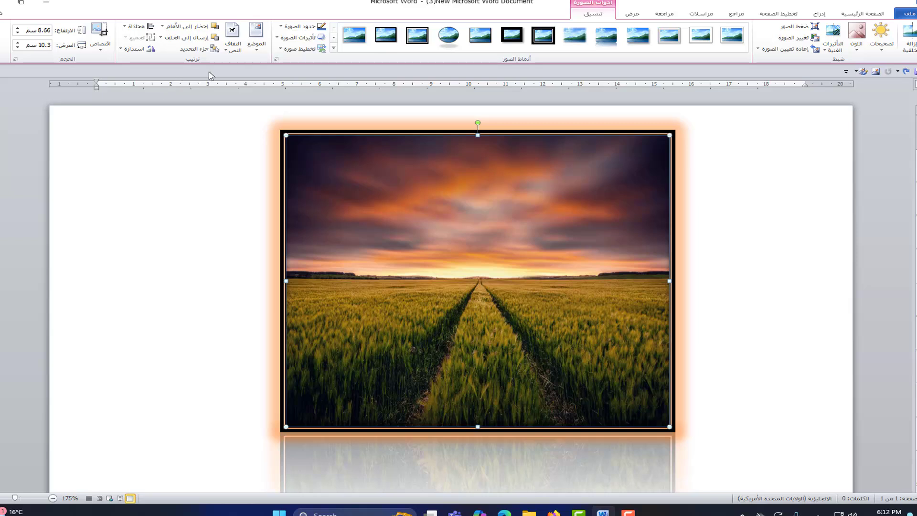
click(232, 40)
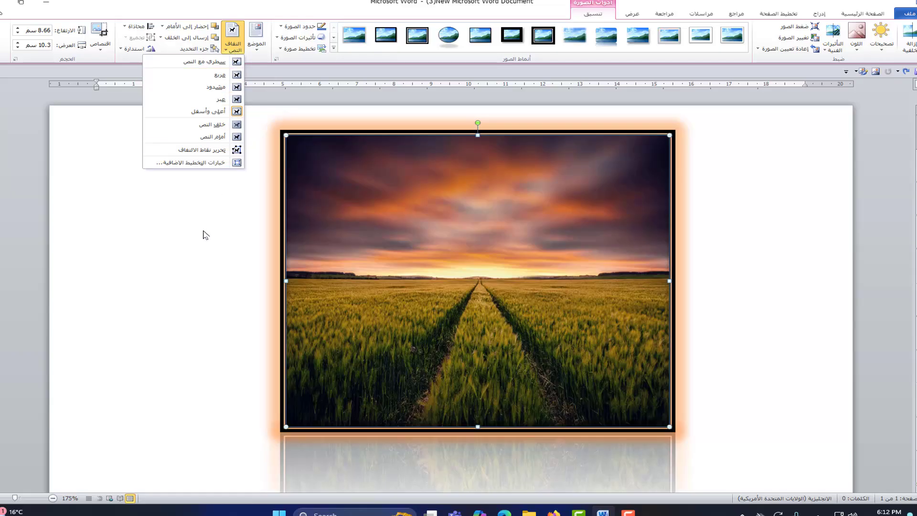
click(165, 235)
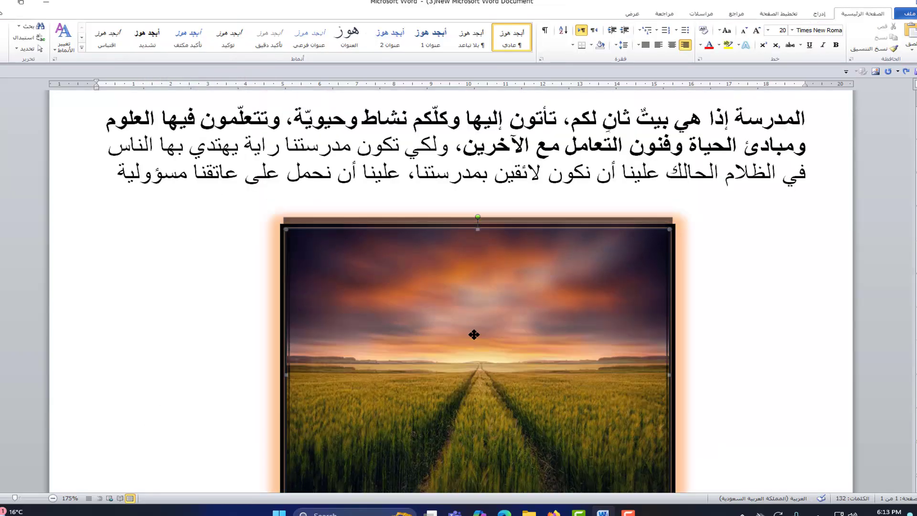
Step: Move the framed picture up and down between the paragraphs, and place it in the upper left corner of the page
drag(473, 332, 459, 264)
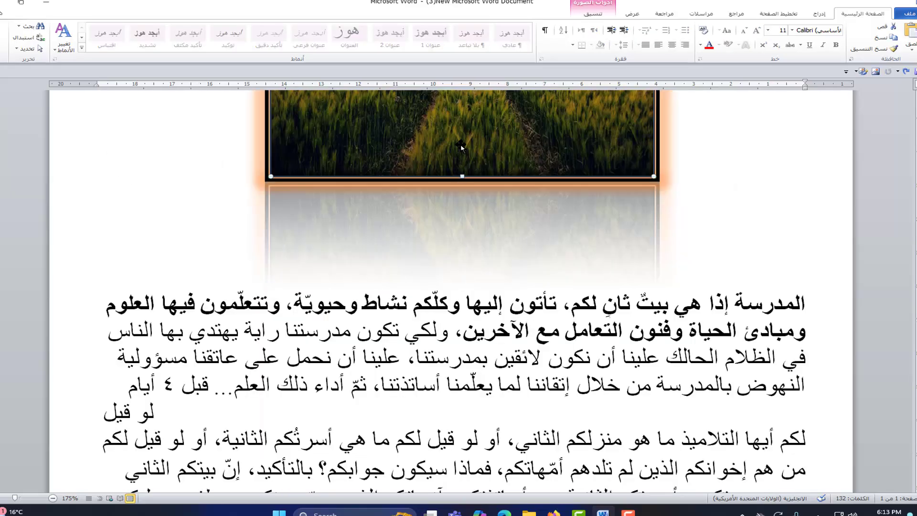
drag(461, 146, 515, 515)
drag(470, 155, 461, 480)
drag(460, 310, 446, 214)
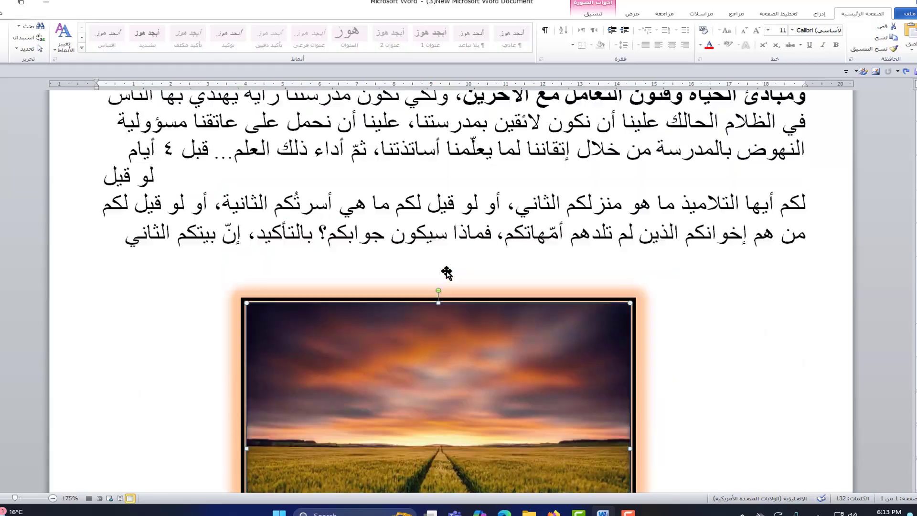
drag(477, 415, 320, 178)
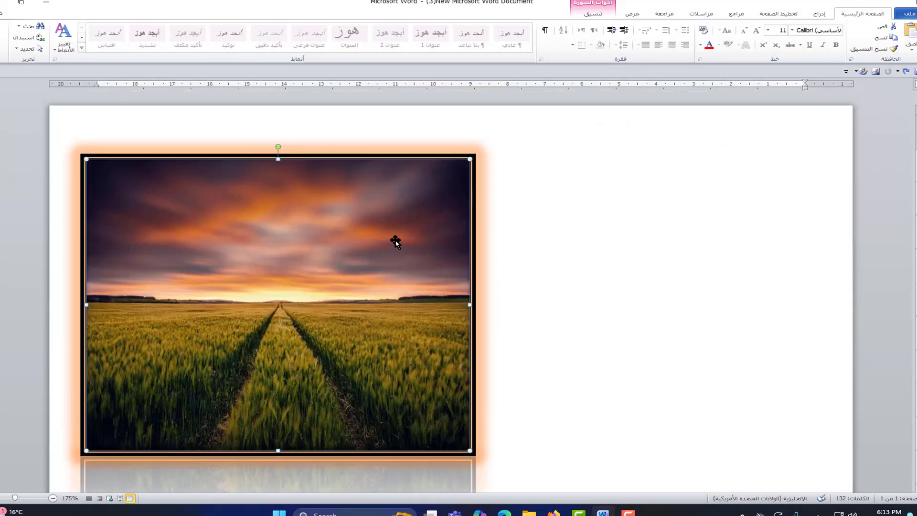
Step: Set the picture's text wrapping to Behind Text and move the picture to the middle of the page
scroll(395, 242, down, 5)
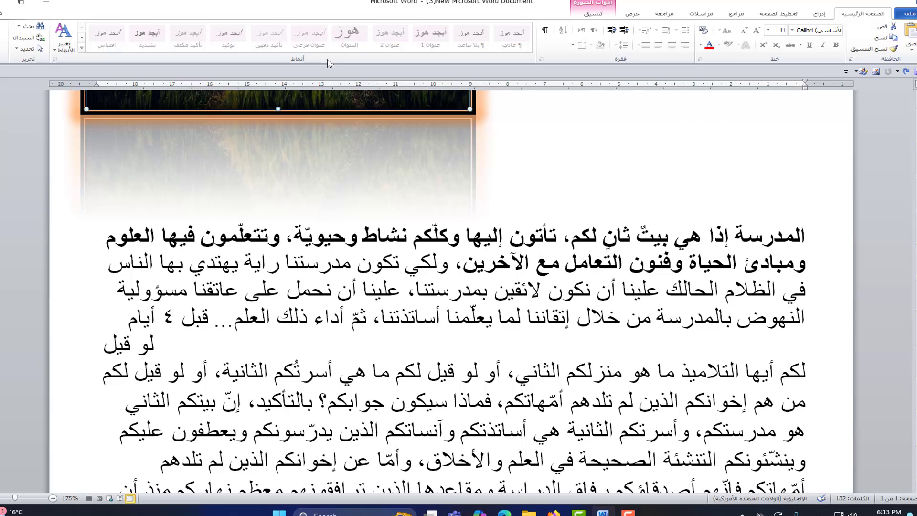
click(592, 15)
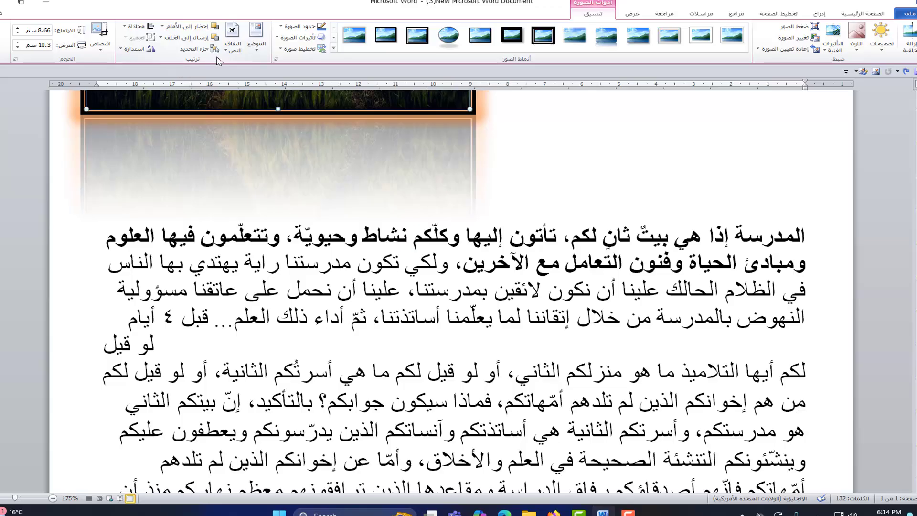
click(234, 37)
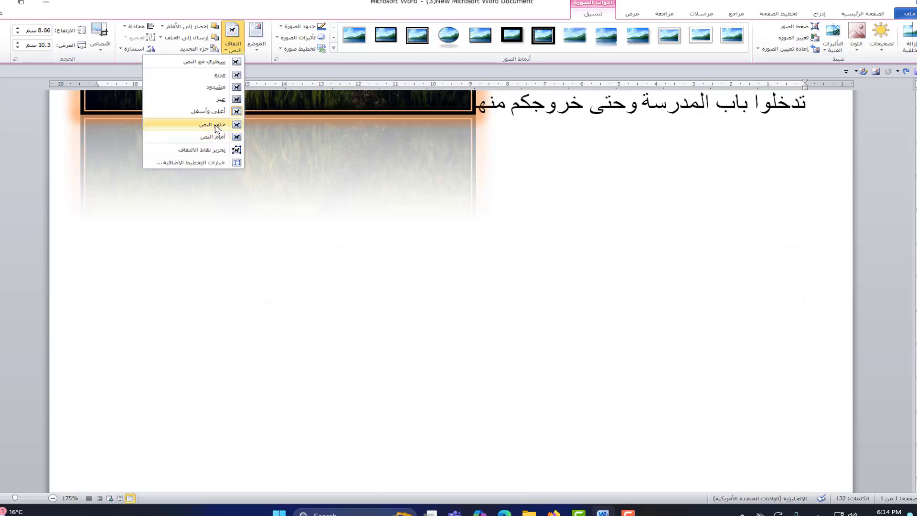
click(215, 128)
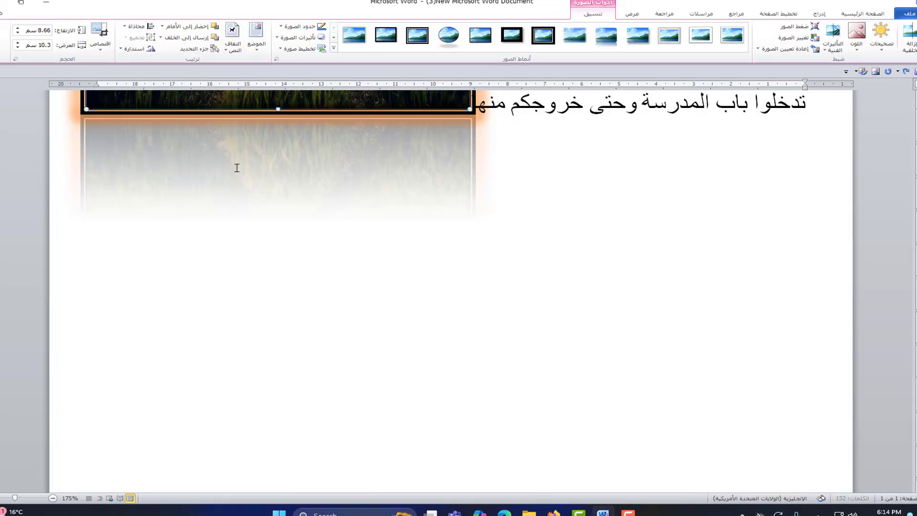
scroll(376, 320, up, 3)
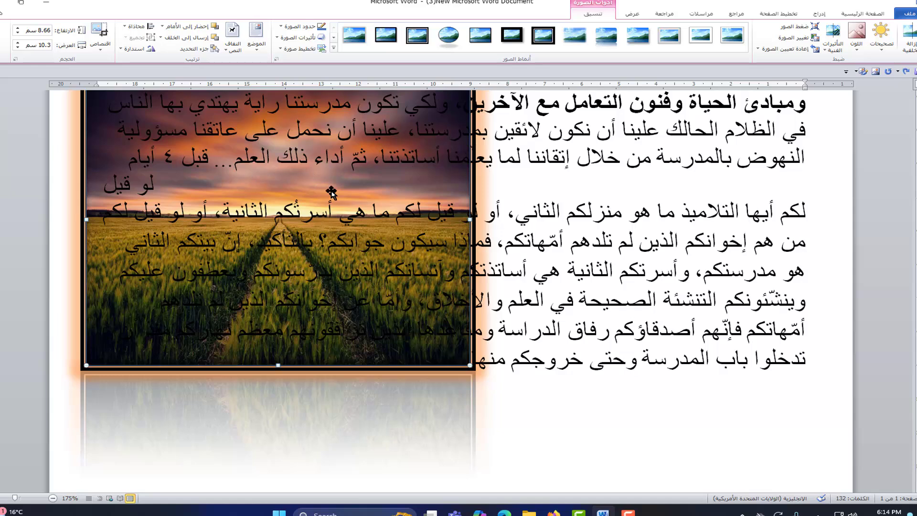
drag(333, 187, 484, 176)
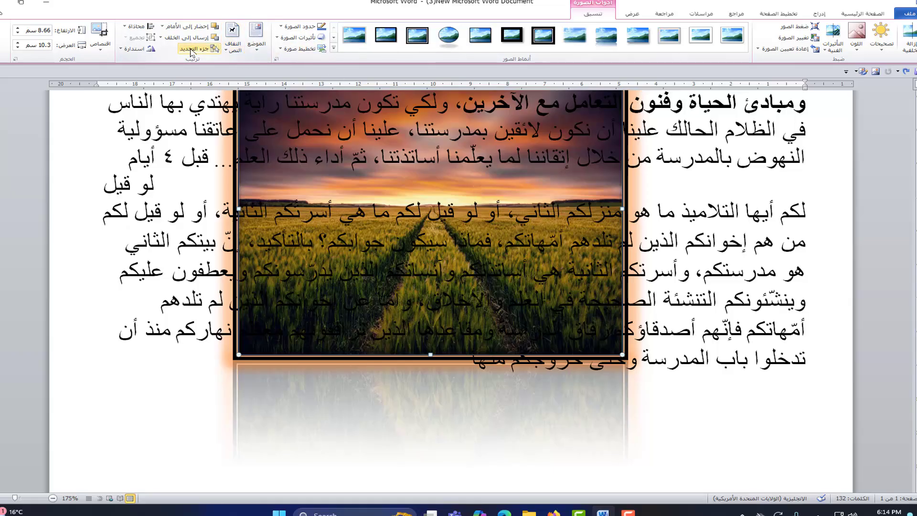
Step: Show the picture's wrap points for editing, and move the picture to the centre of the page's top so the text flows around it
click(233, 38)
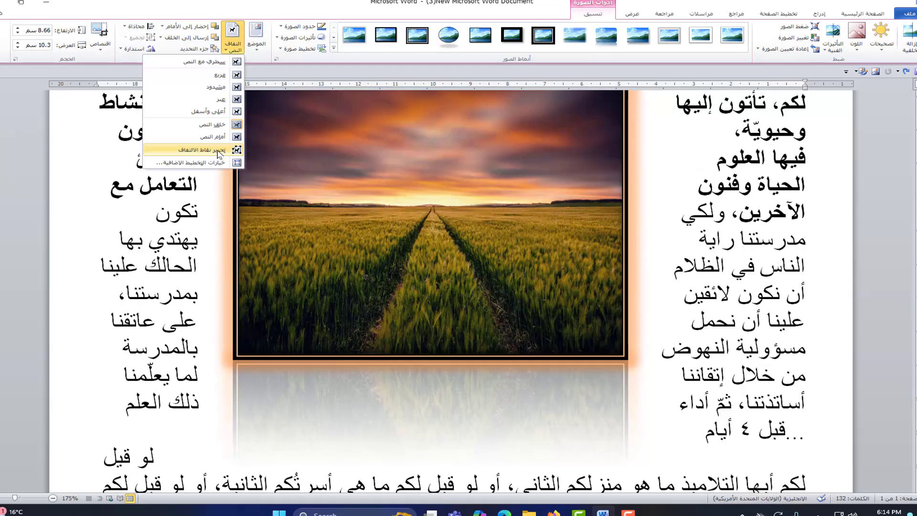
click(218, 150)
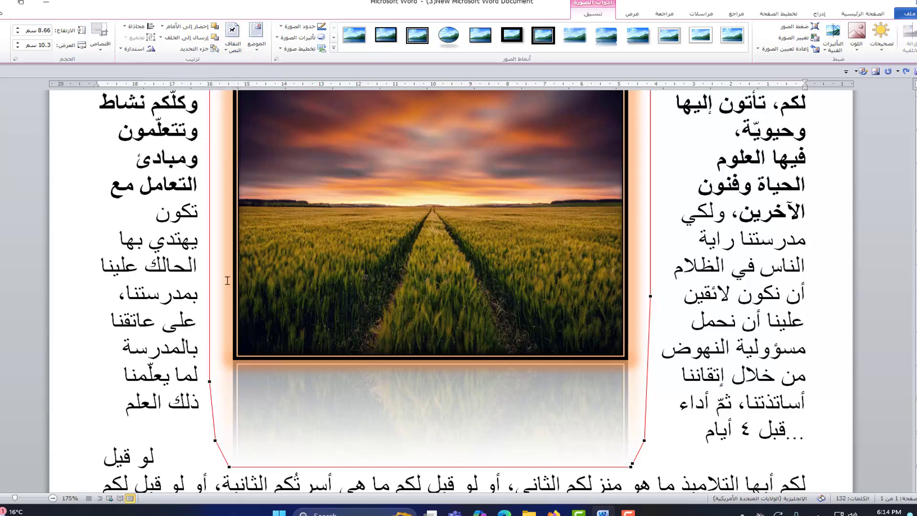
drag(417, 173, 413, 194)
scroll(413, 194, down, 9)
scroll(416, 196, up, 6)
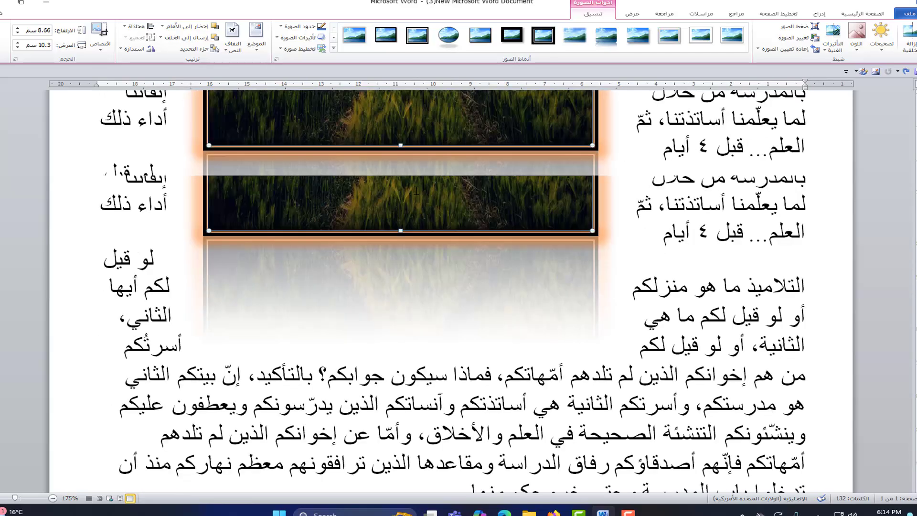
scroll(418, 198, up, 3)
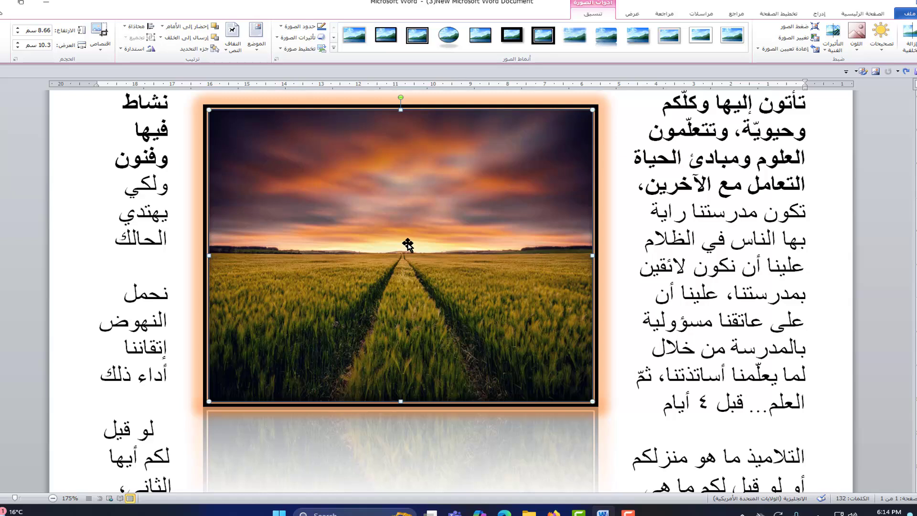
scroll(409, 248, up, 2)
drag(427, 276, 459, 244)
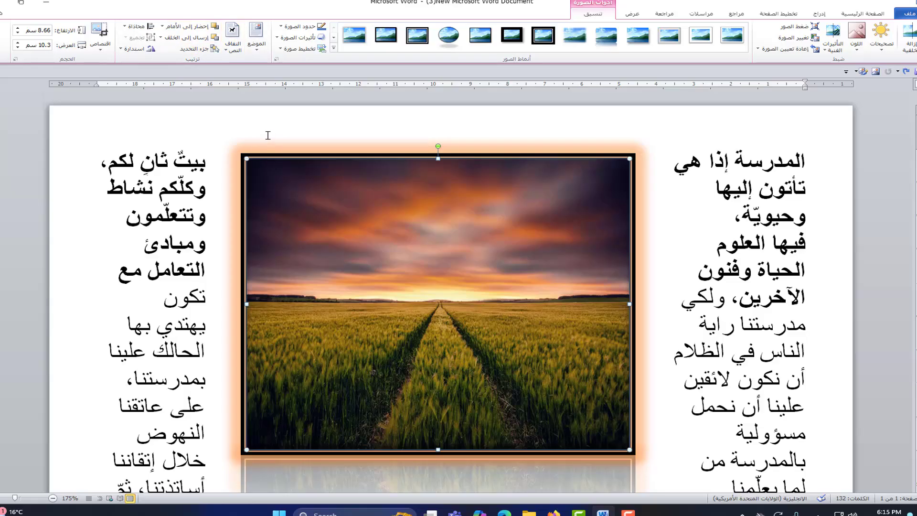
Step: Set the picture's wrapping to Behind Text, replace it with In Front of Text, and move the picture slightly up over the text
click(233, 45)
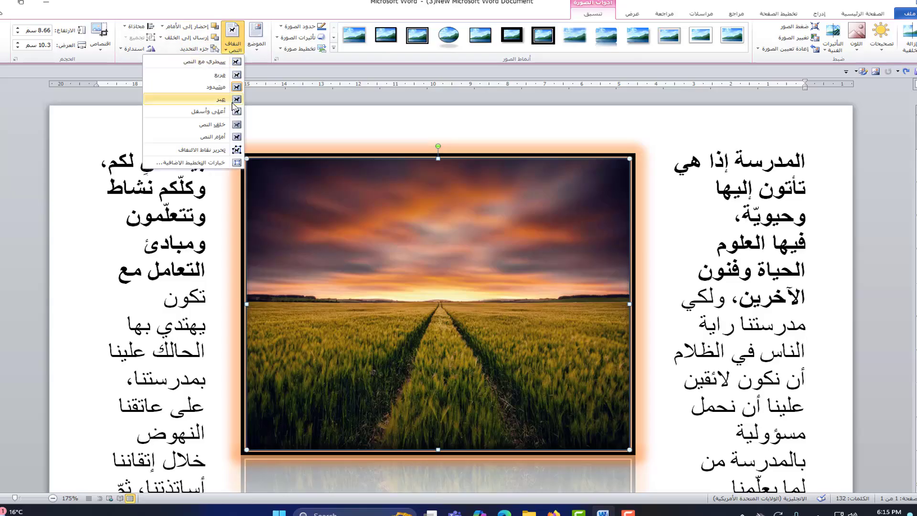
click(218, 125)
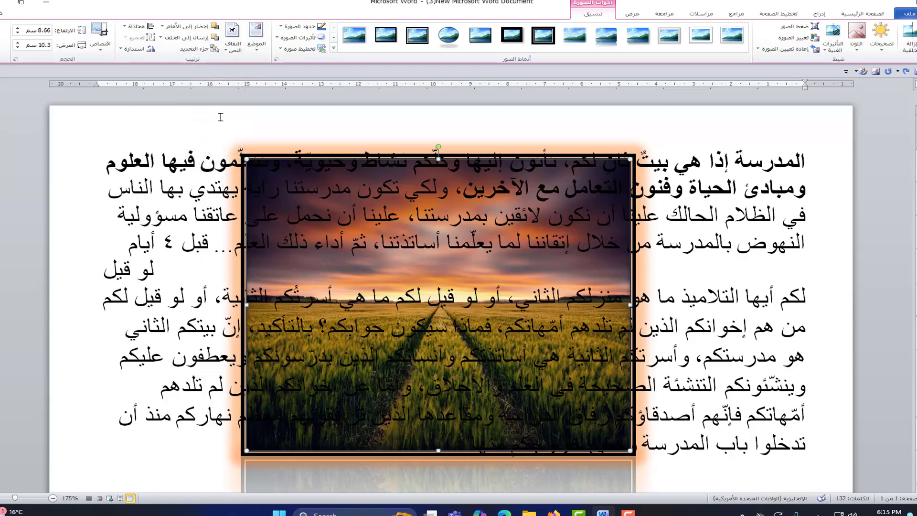
click(232, 40)
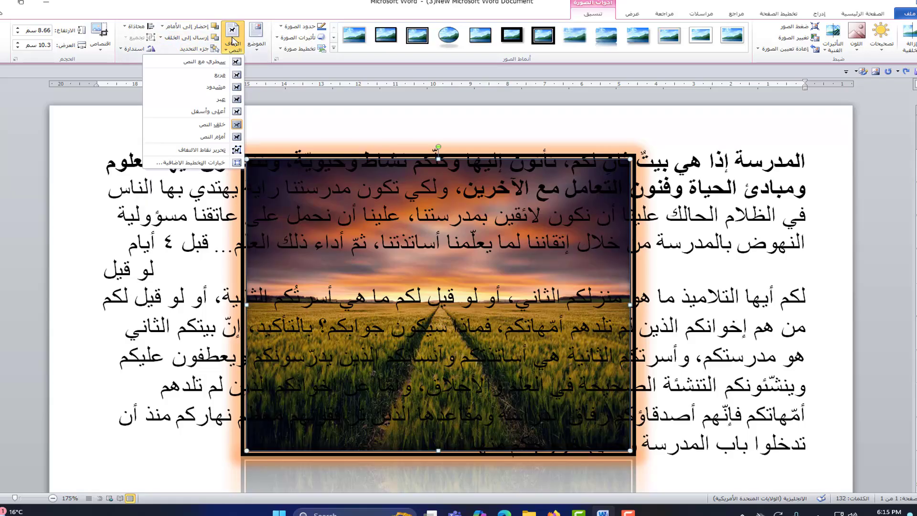
click(232, 138)
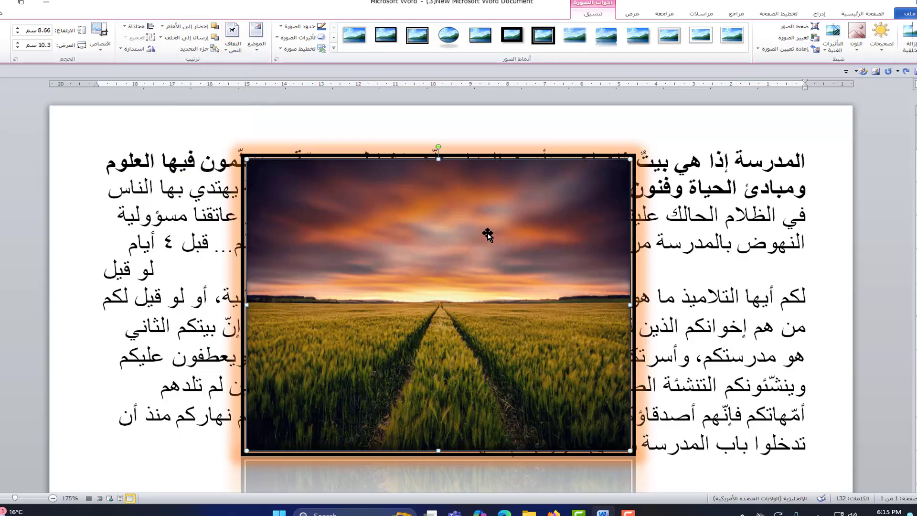
drag(487, 234, 476, 213)
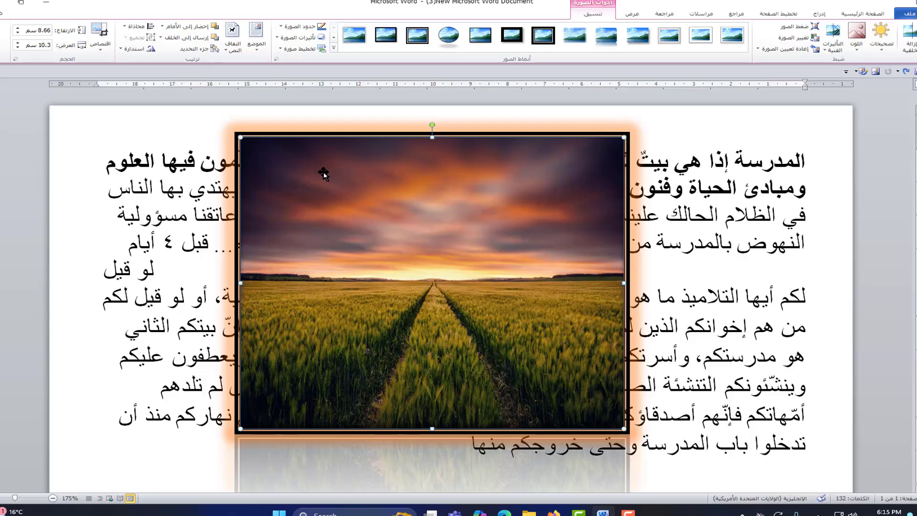
Step: Deselect and reselect the picture, and examine its alignment options without applying any
click(189, 130)
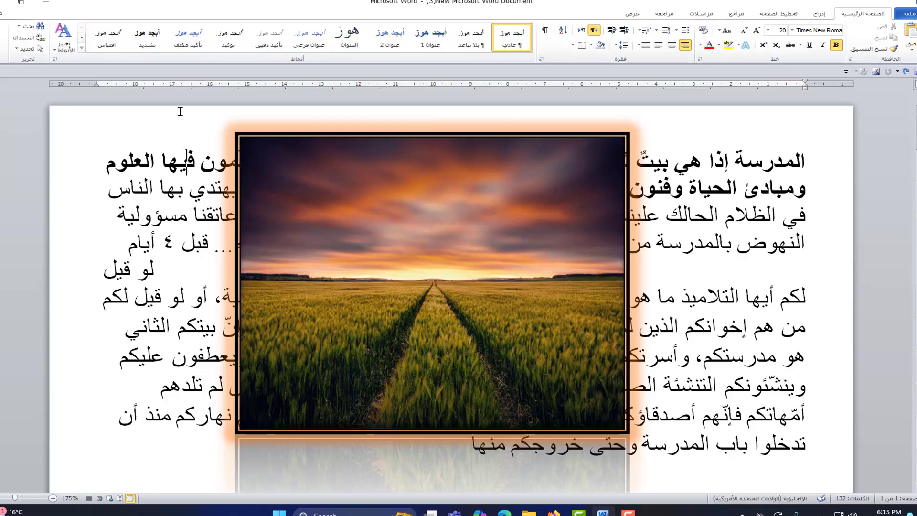
click(631, 14)
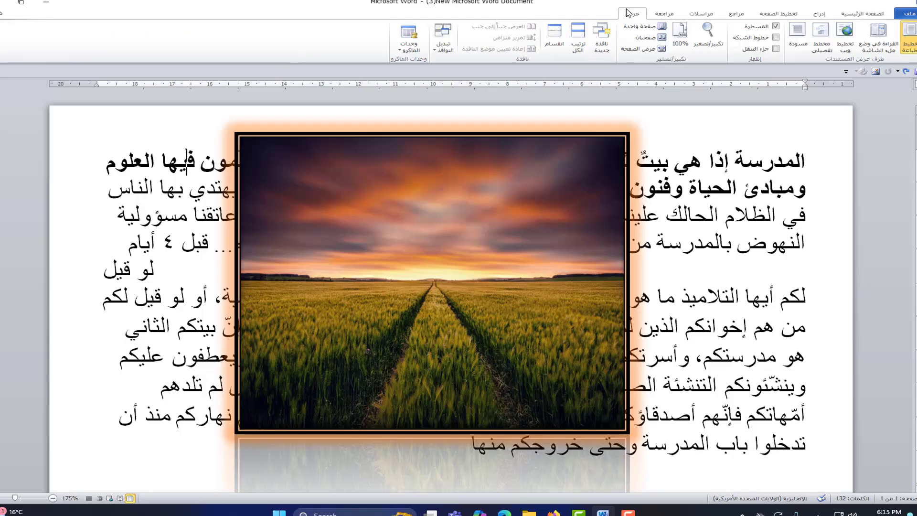
click(296, 158)
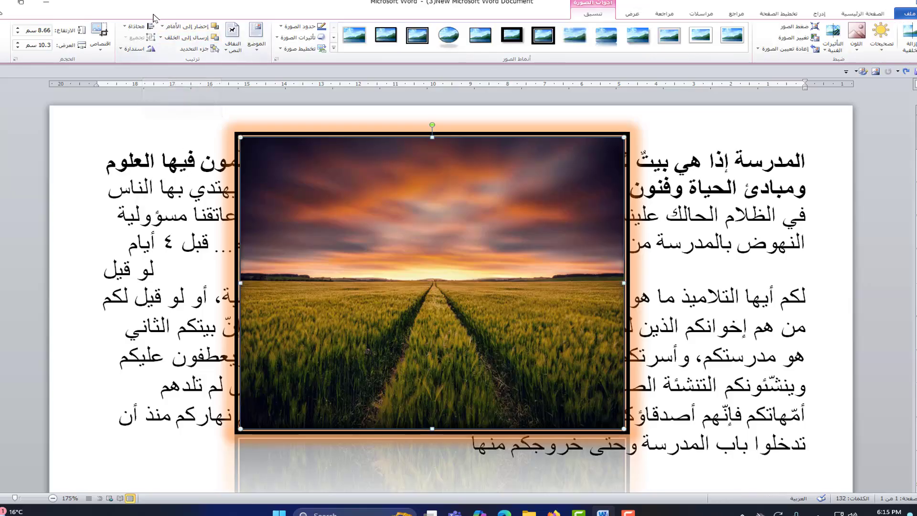
click(140, 27)
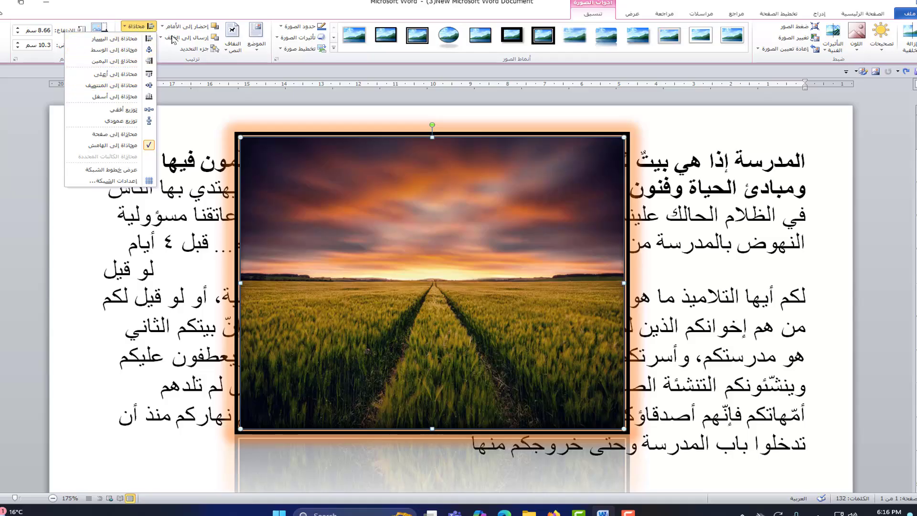
click(175, 78)
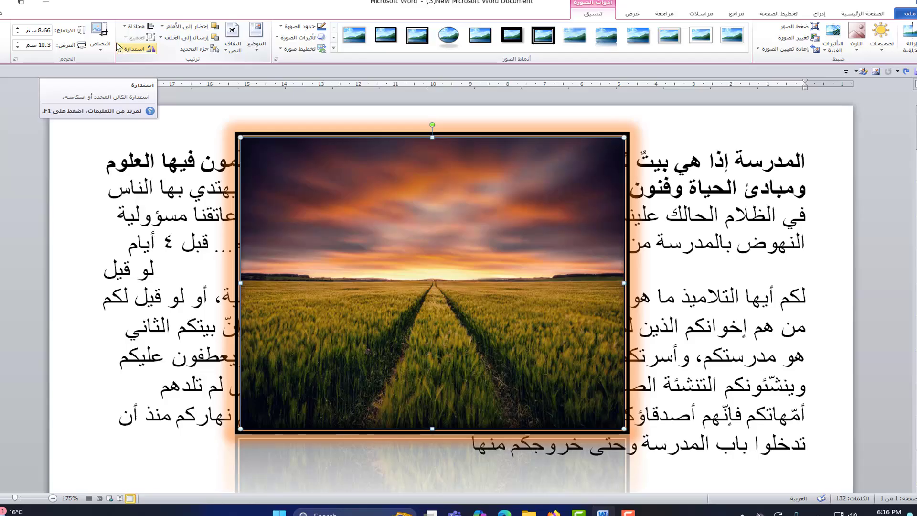
Step: Review the crop aspect ratios, and apply the Fit crop option so the whole picture sits inside its frame
click(102, 32)
click(103, 48)
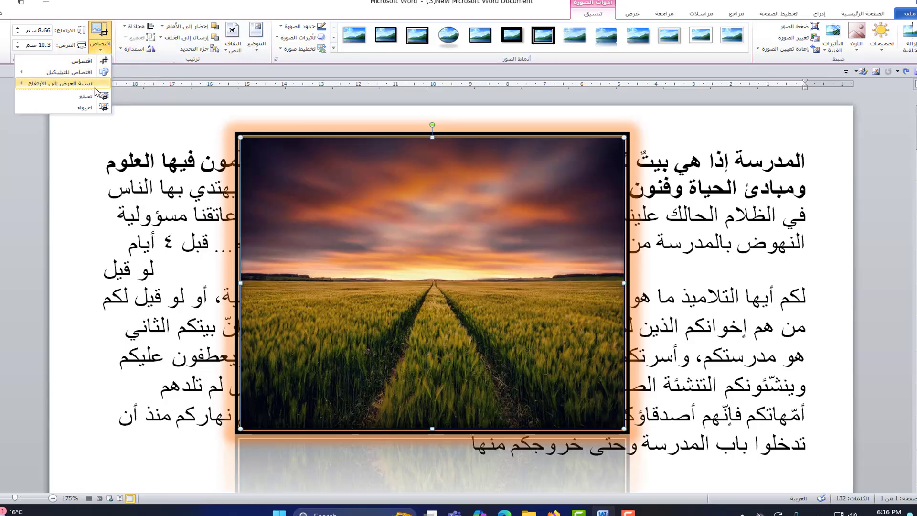
mouse_move(102, 89)
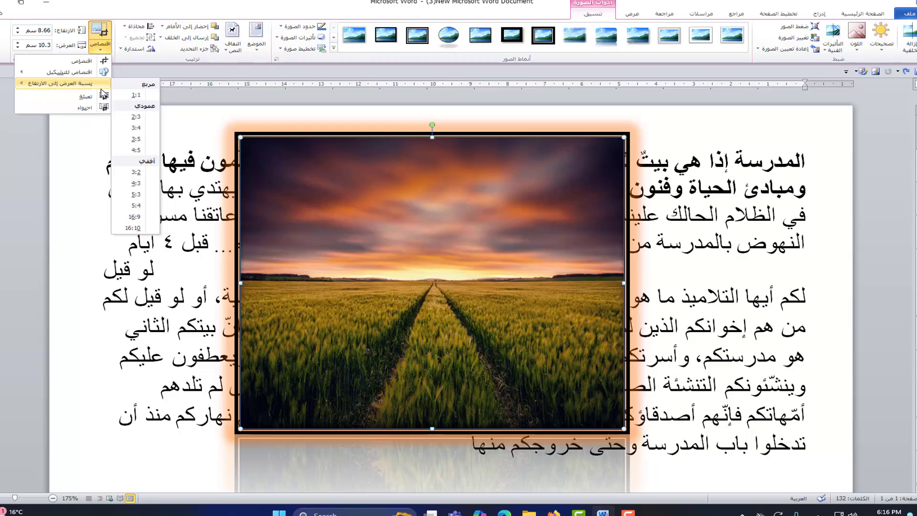
click(84, 106)
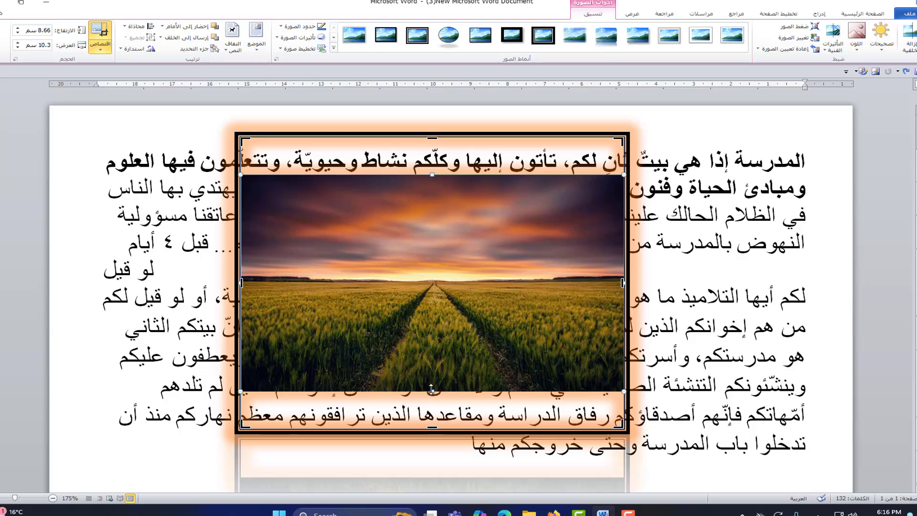
Step: Shrink the image inside the crop frame from the bottom, top and left edges, centre it in the frame, and finish cropping
drag(432, 392, 432, 356)
drag(433, 175, 432, 223)
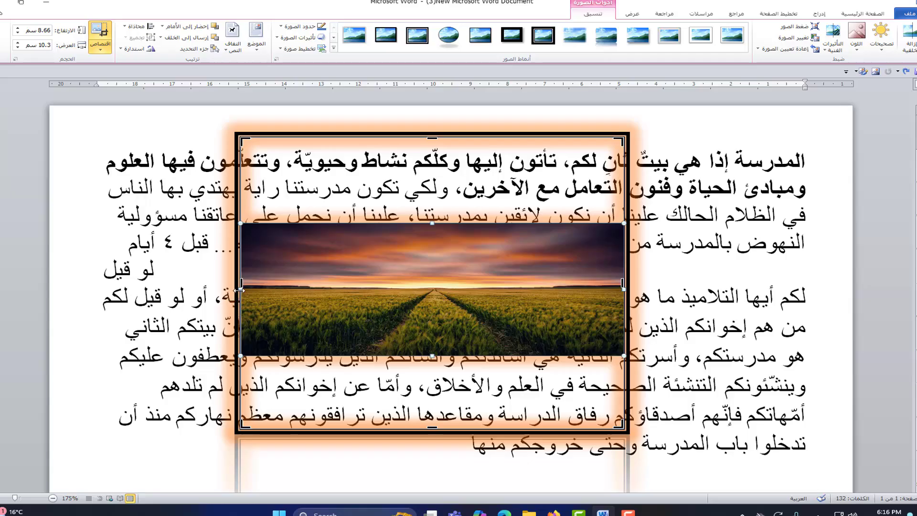
drag(238, 291, 284, 290)
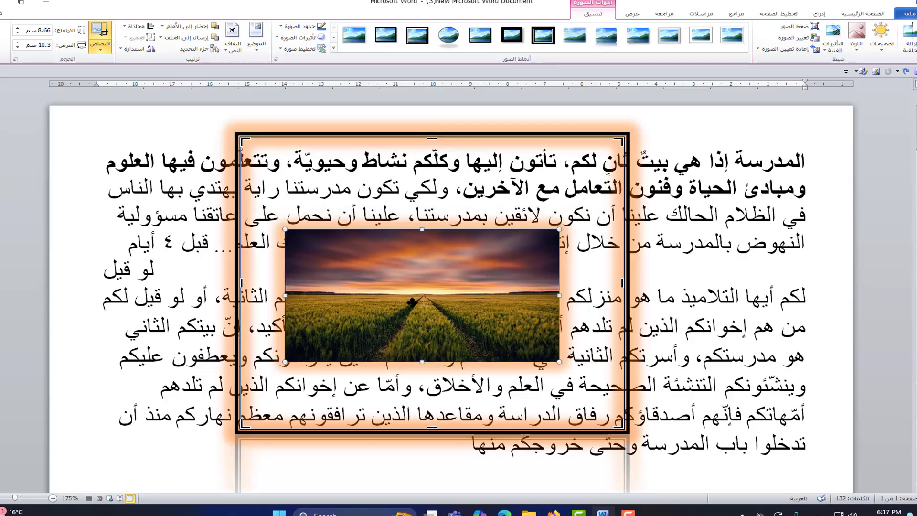
drag(411, 301, 440, 283)
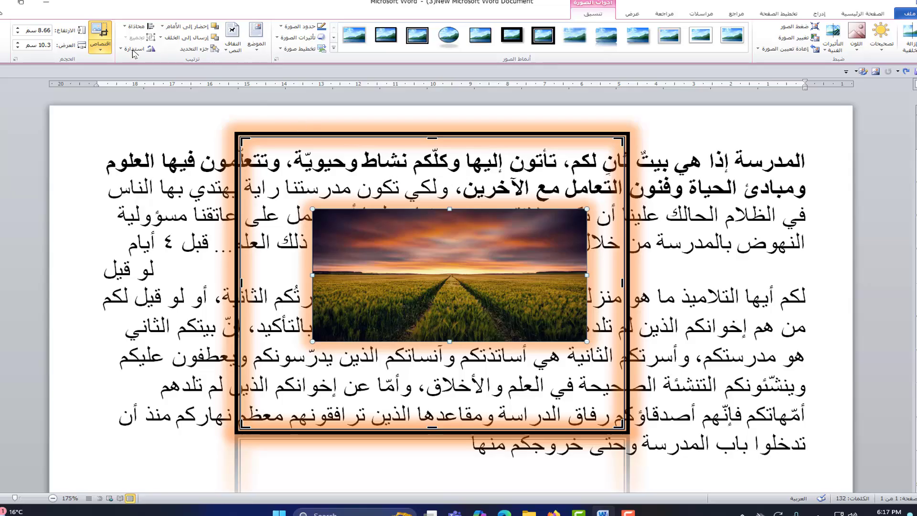
click(102, 50)
click(98, 38)
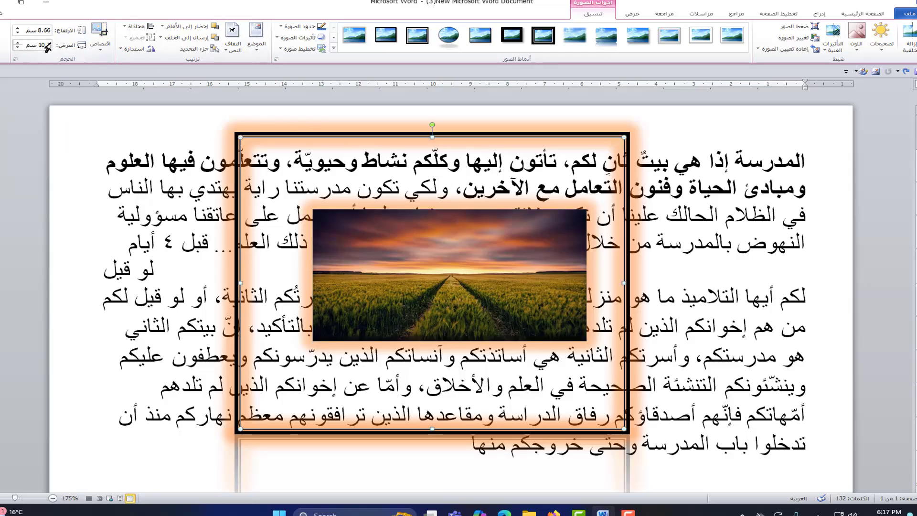